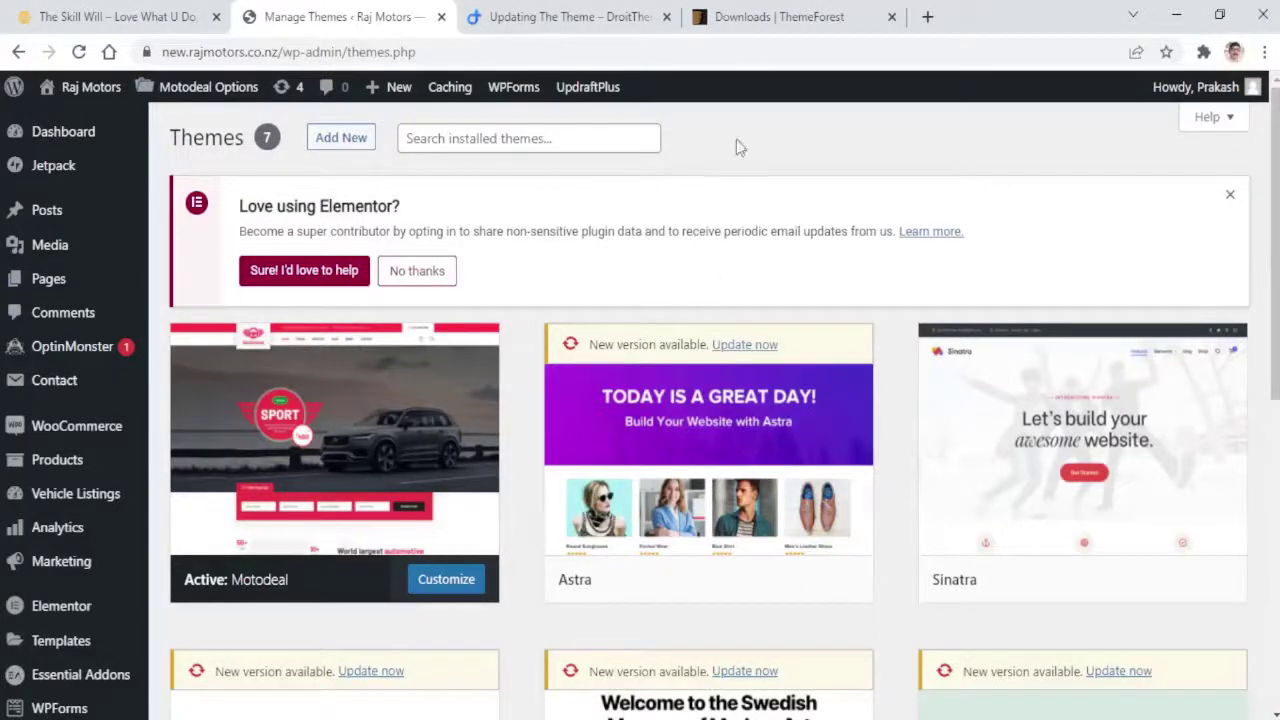
# - Check the ThemeForest downloads, then go from Raj Motors Themes to Installed Plugins
pyautogui.click(752, 16)
pyautogui.moveTo(696, 207)
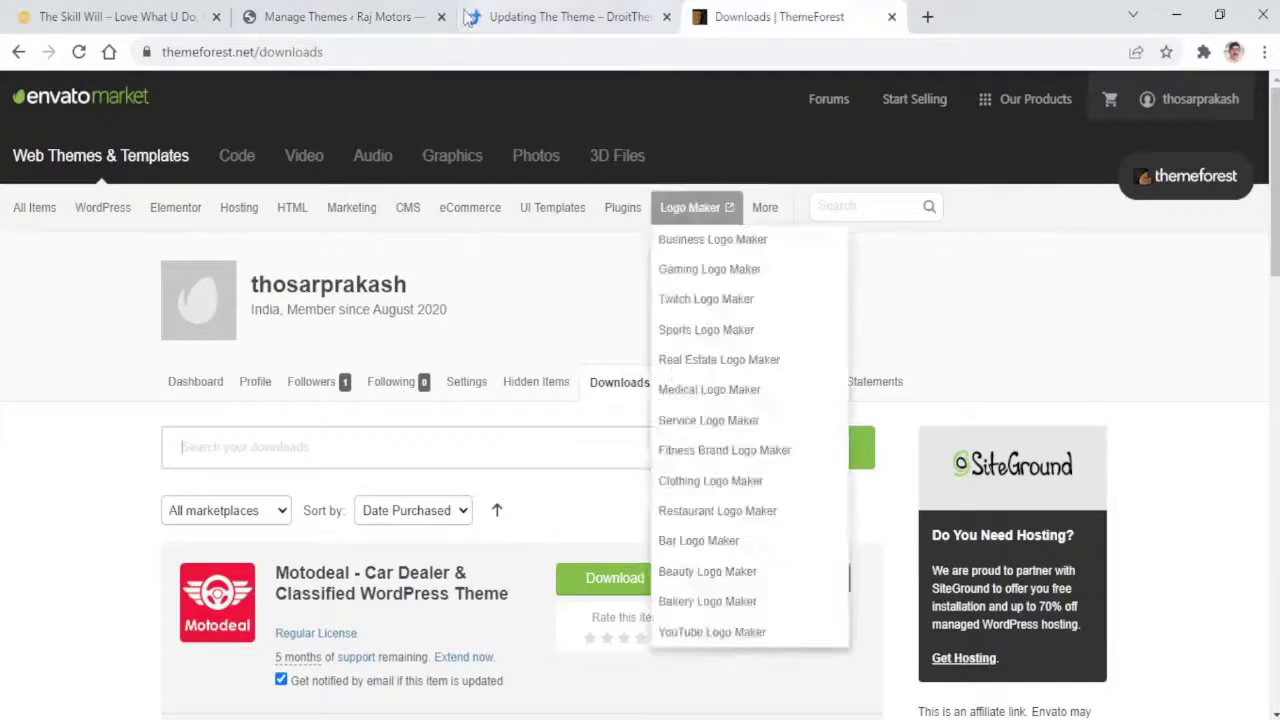
pyautogui.click(350, 16)
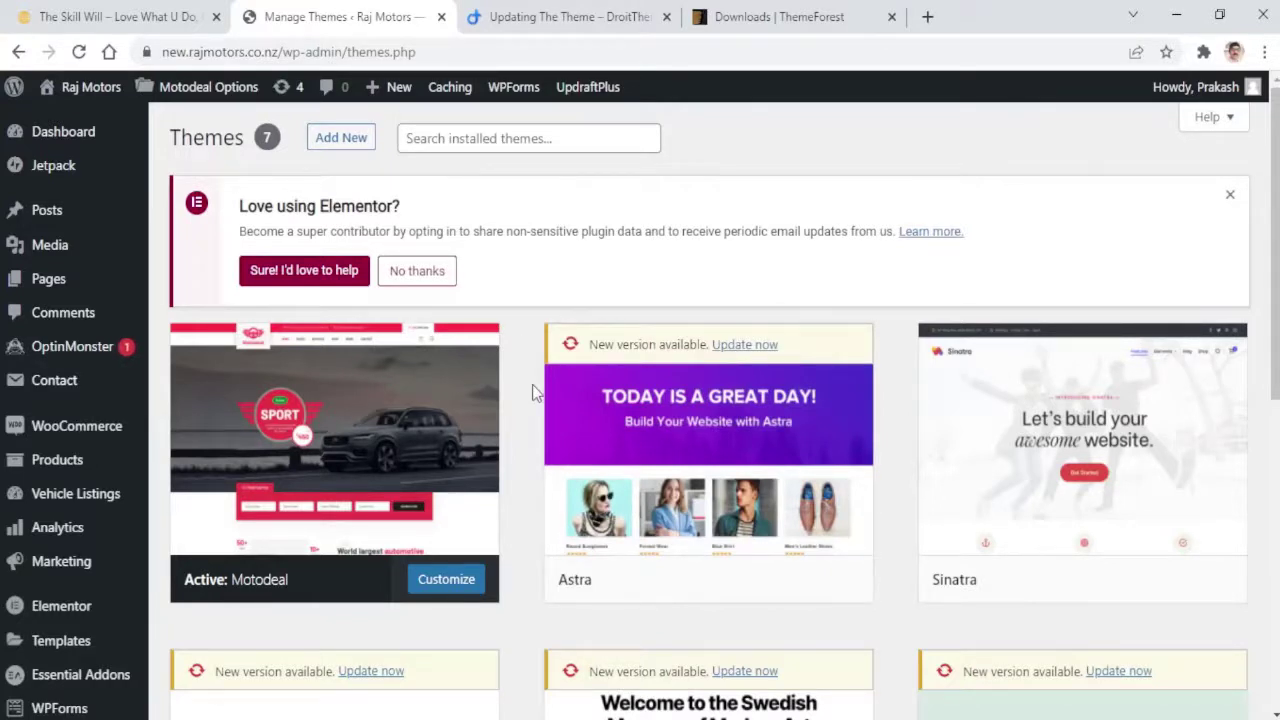
pyautogui.scroll(-1, 533, 392)
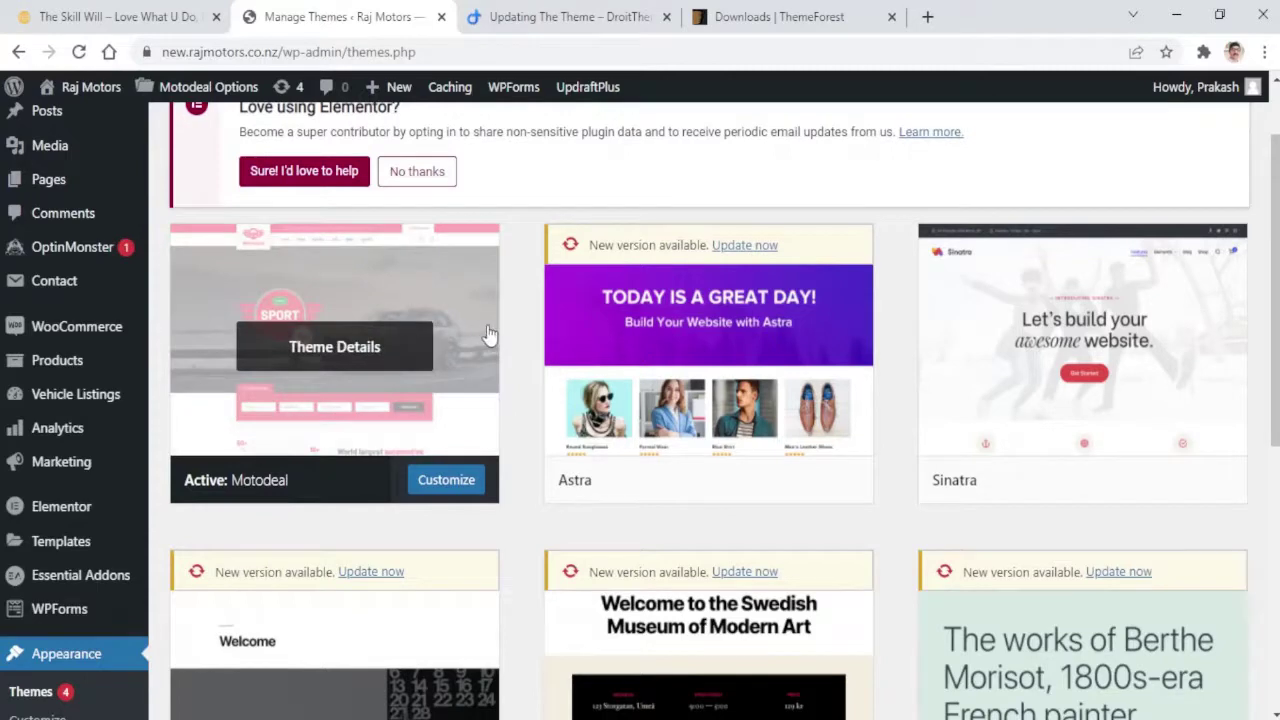
pyautogui.scroll(1, 521, 373)
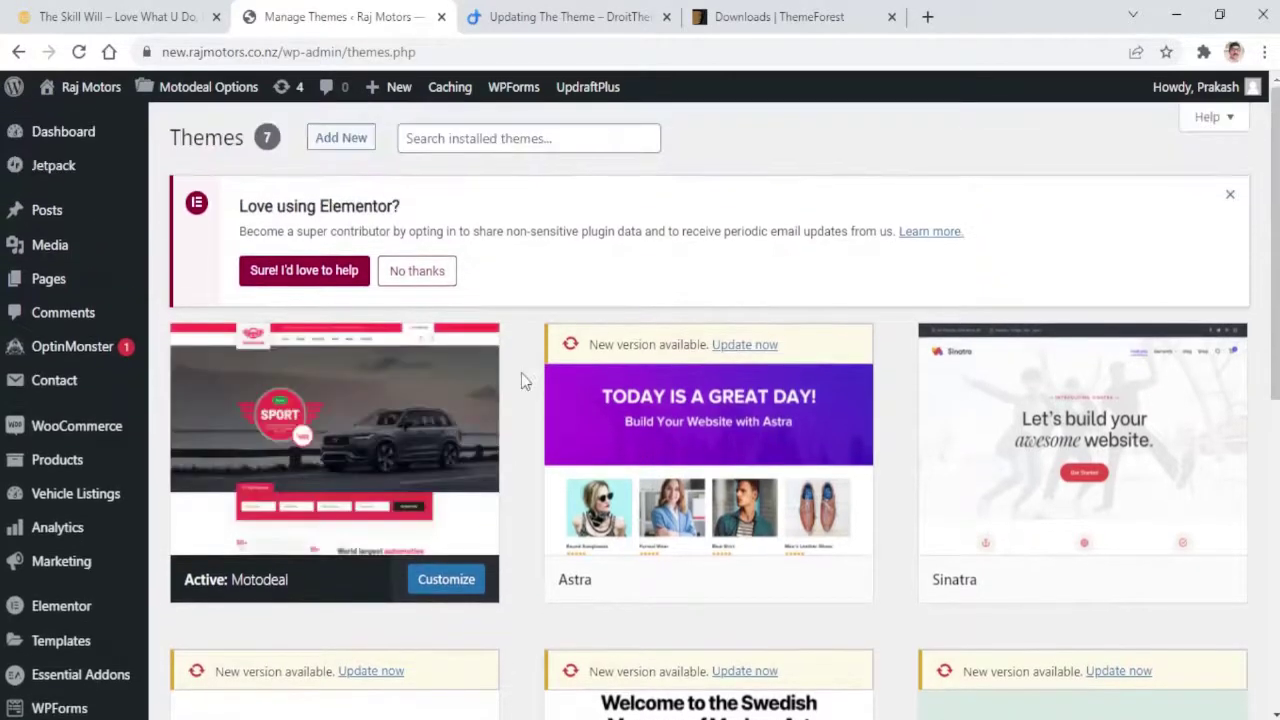
pyautogui.scroll(-2, 14, 423)
pyautogui.scroll(-2, 60, 560)
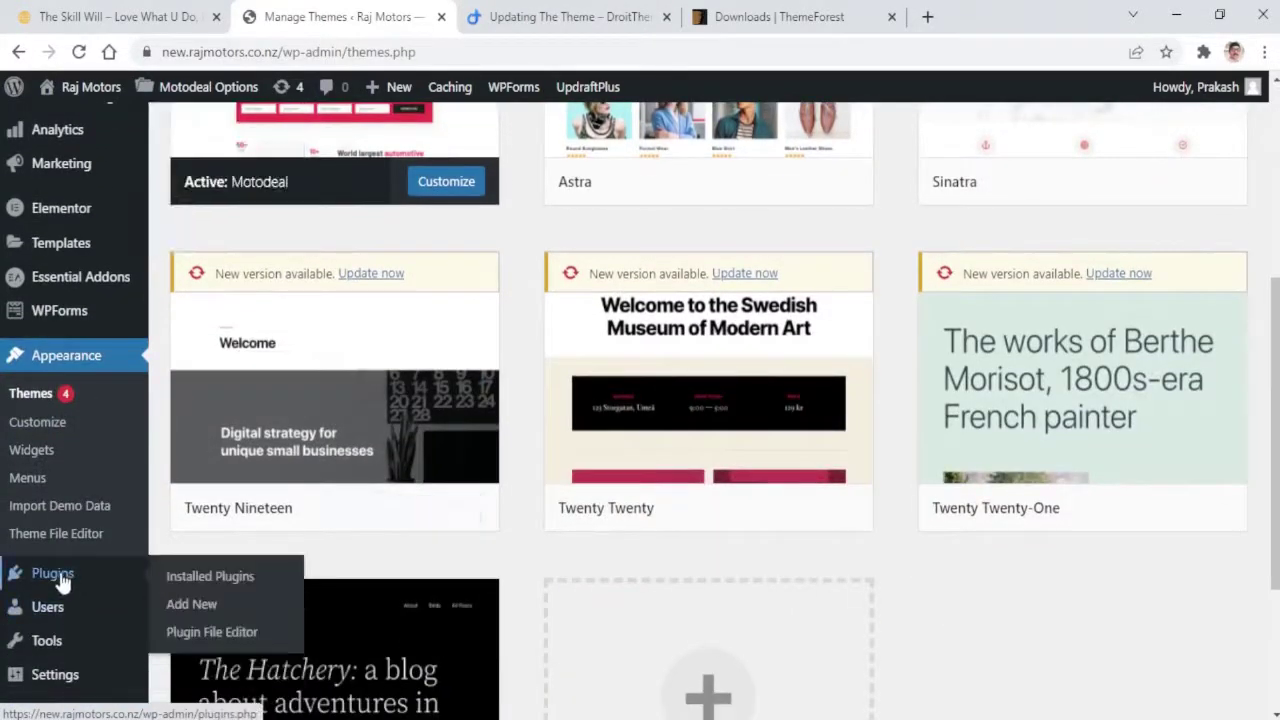
pyautogui.click(40, 574)
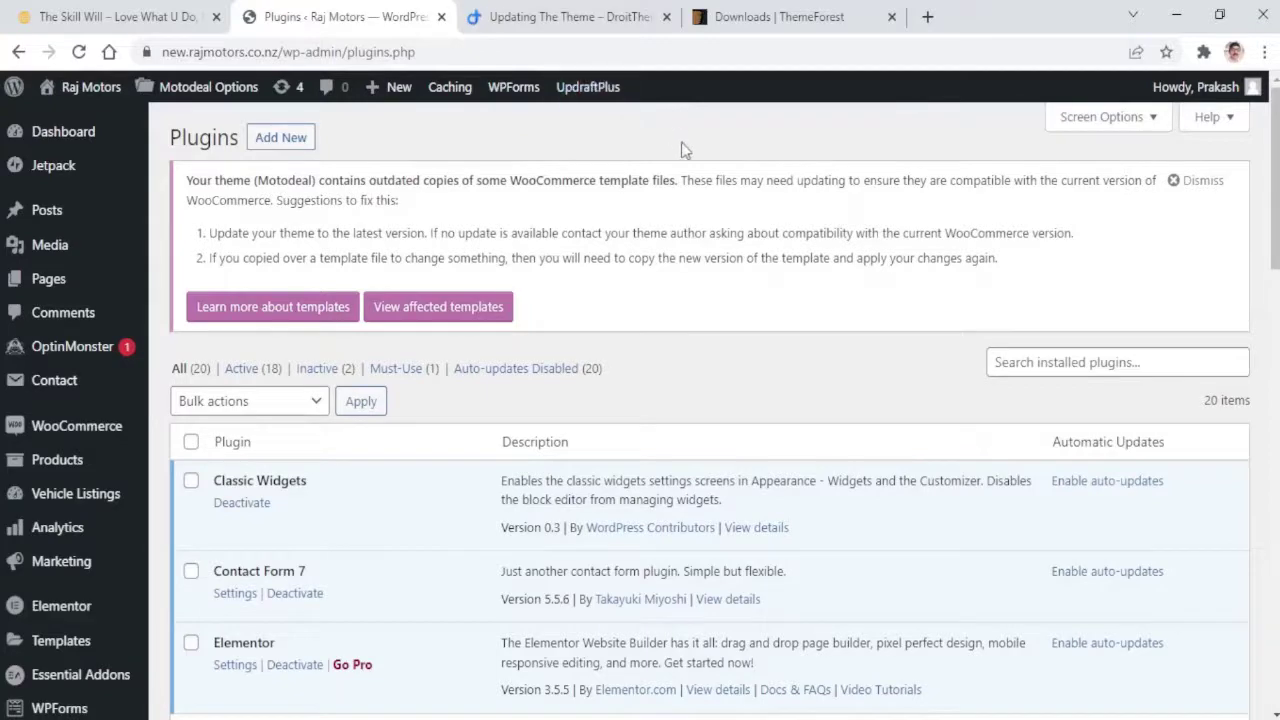
# - Read the DroitThemes 'Updating The Theme' guide down to section 2, Auto Update using Envato Market
pyautogui.click(572, 22)
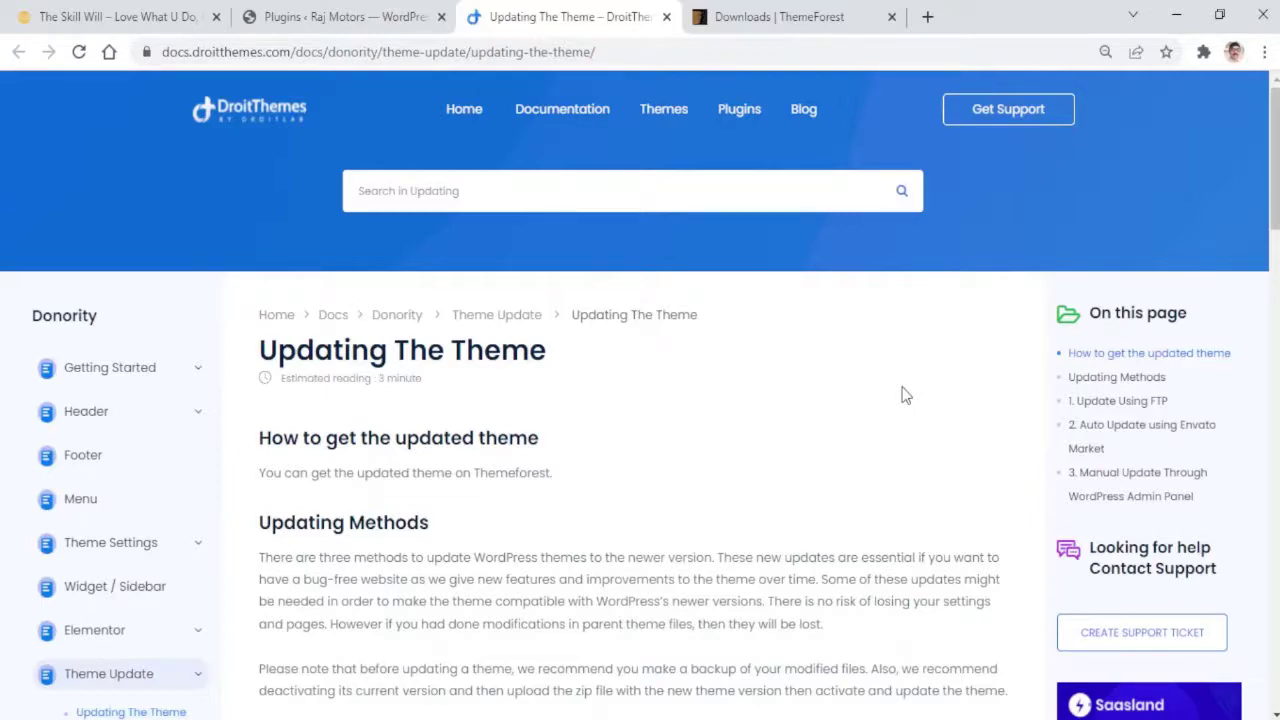
pyautogui.scroll(-3, 903, 392)
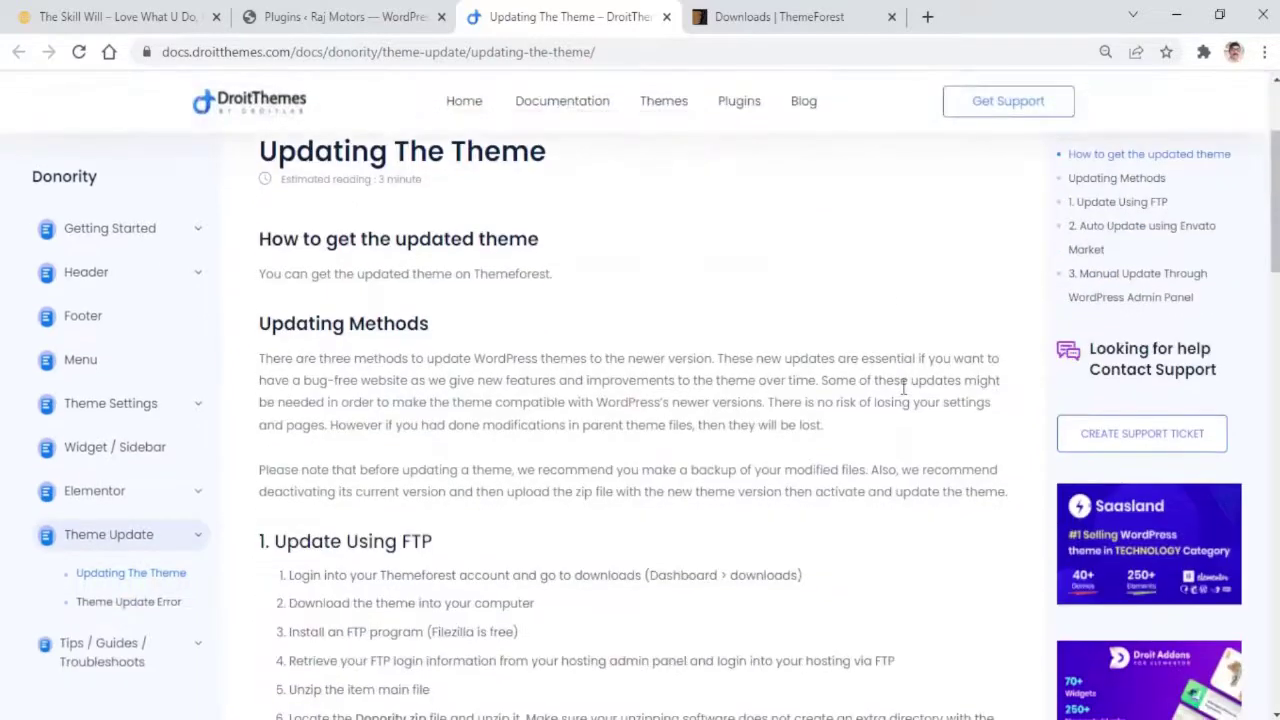
pyautogui.scroll(3, 905, 385)
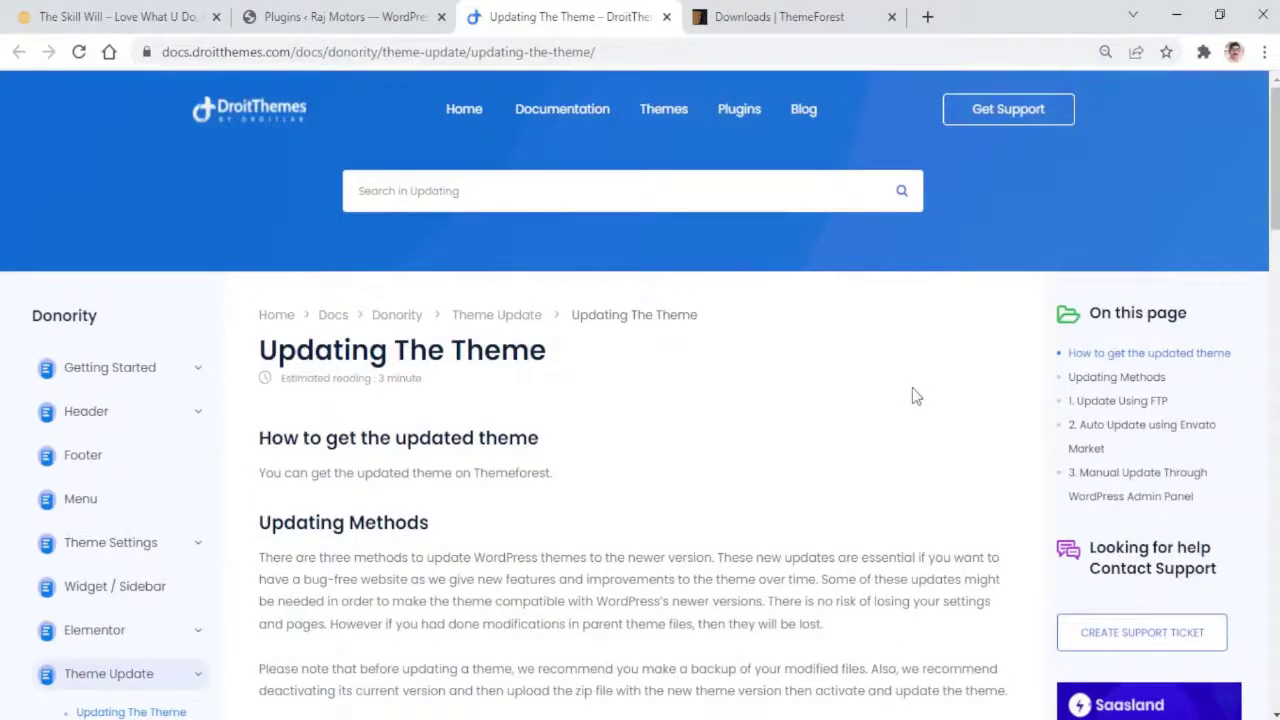
pyautogui.scroll(-1, 912, 397)
pyautogui.scroll(-2, 912, 395)
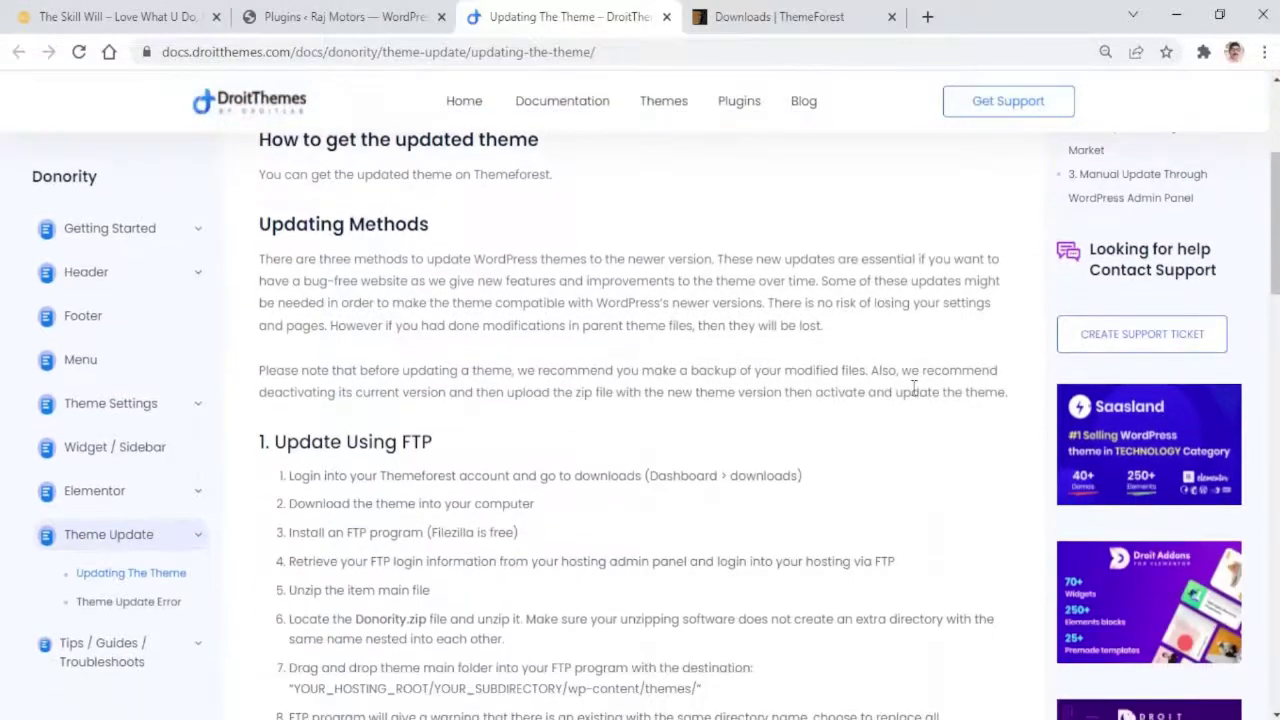
pyautogui.scroll(-1, 913, 390)
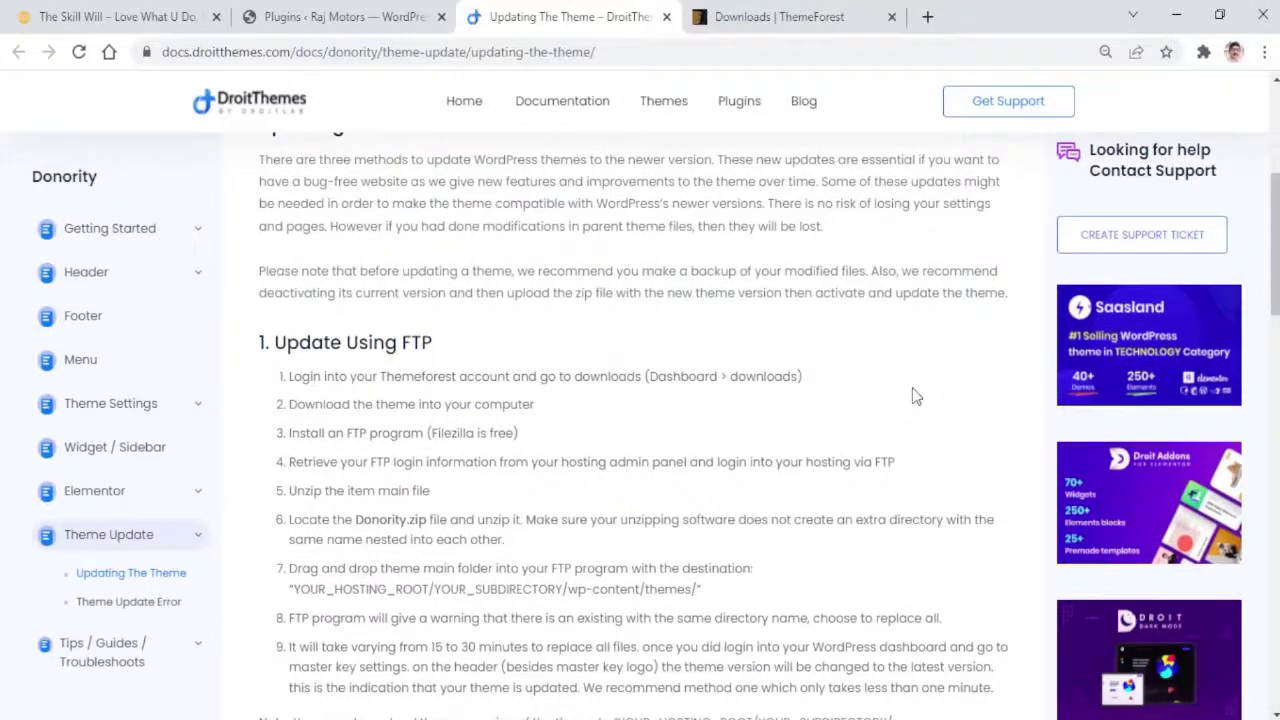
pyautogui.scroll(-2, 912, 397)
pyautogui.scroll(-3, 912, 397)
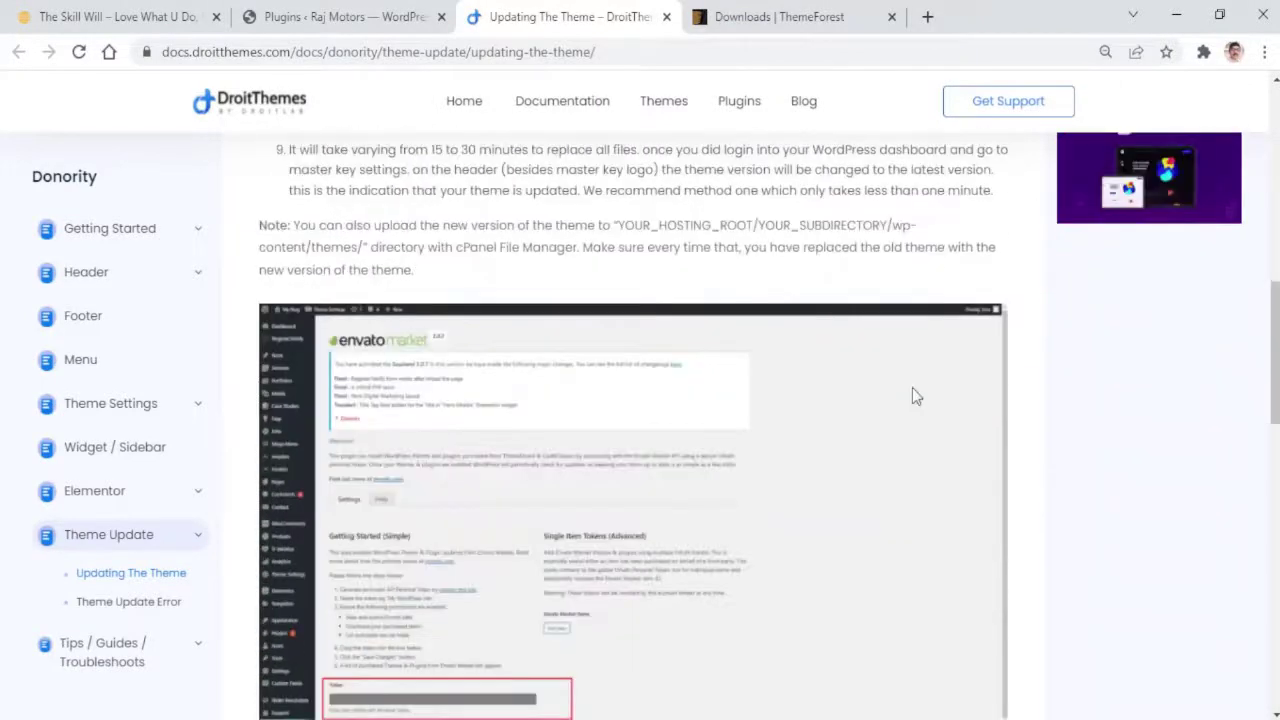
pyautogui.scroll(-1, 912, 397)
pyautogui.scroll(-4, 912, 397)
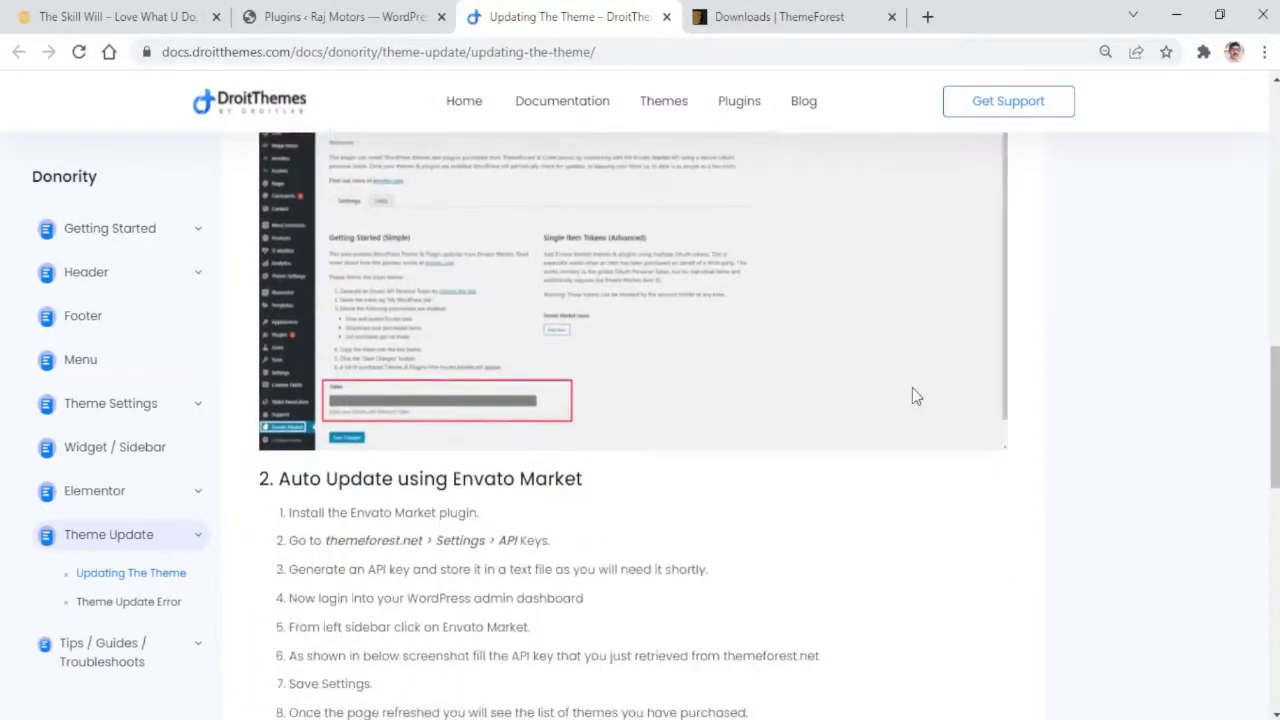
pyautogui.scroll(-1, 912, 397)
pyautogui.scroll(5, 912, 397)
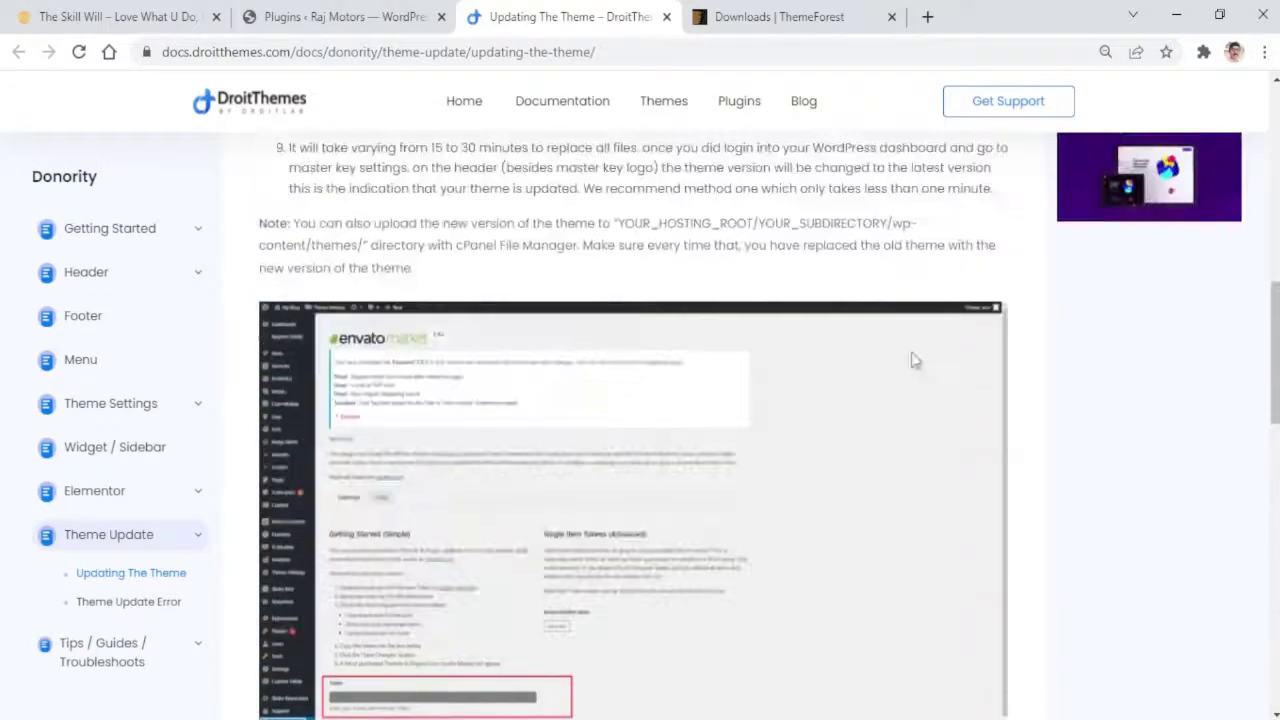
pyautogui.scroll(5, 908, 343)
pyautogui.scroll(2, 914, 337)
pyautogui.scroll(3, 912, 337)
pyautogui.click(762, 22)
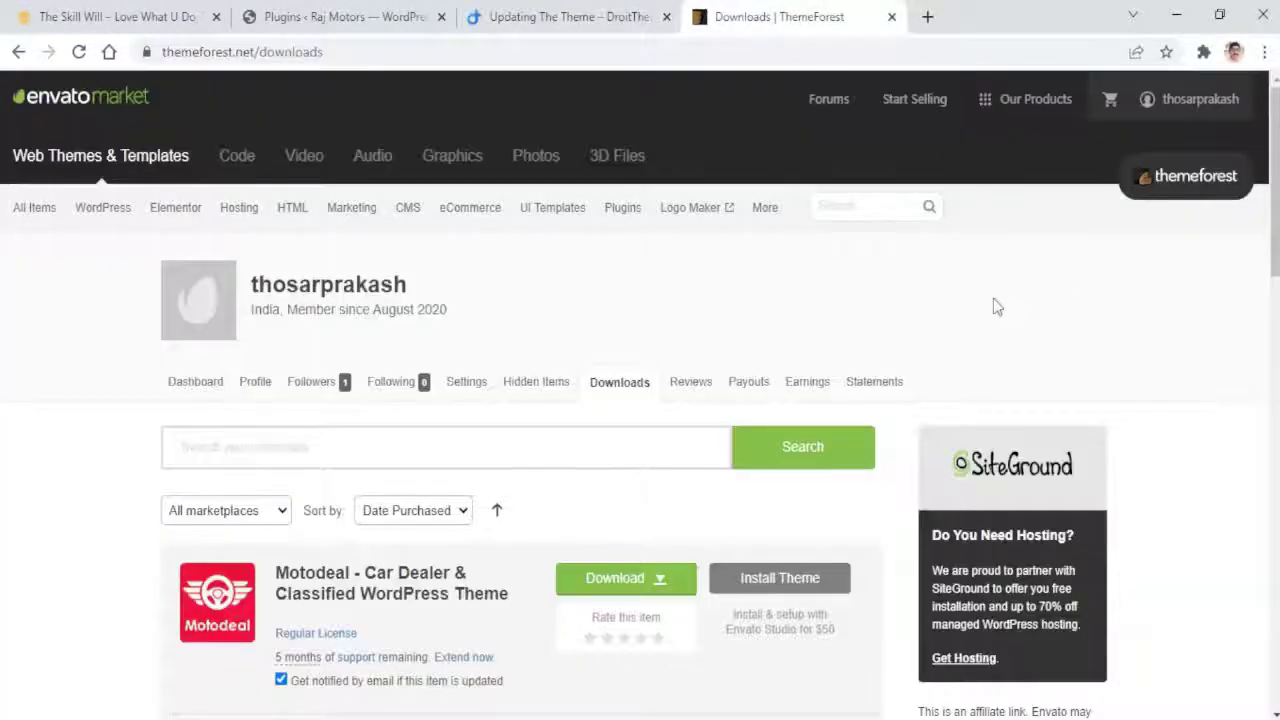
pyautogui.scroll(-2, 994, 303)
pyautogui.scroll(-1, 996, 300)
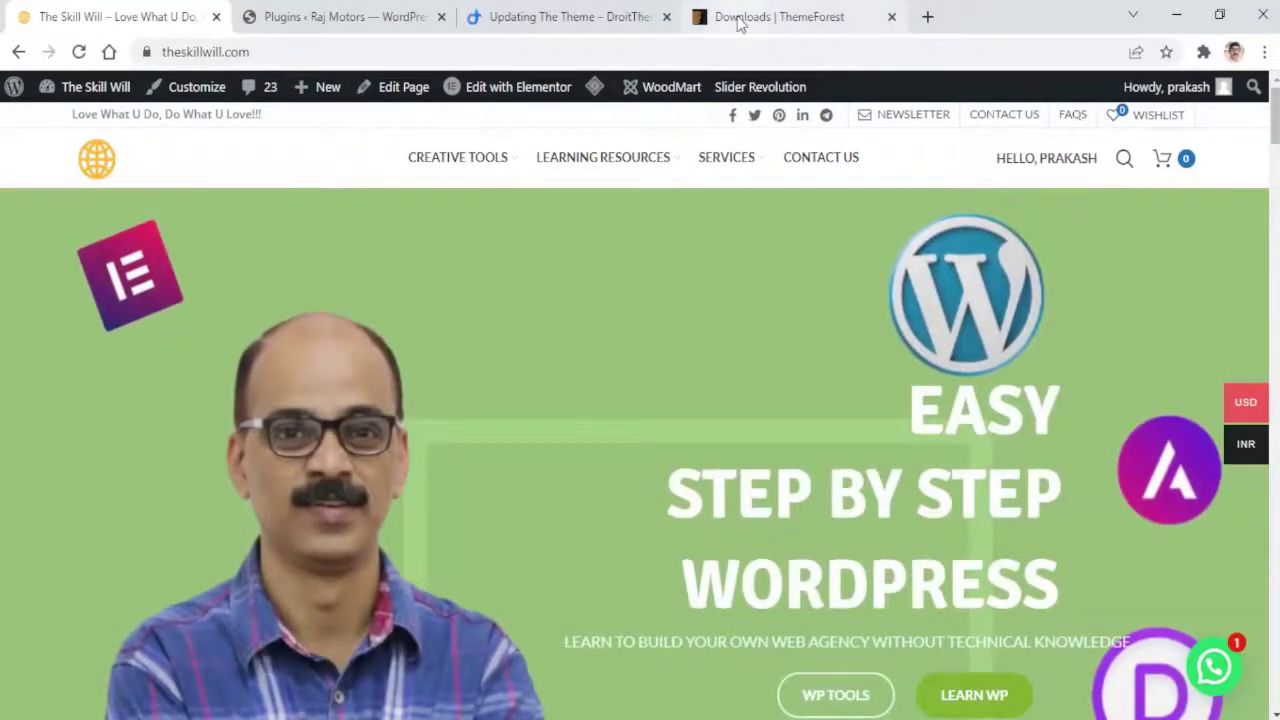
pyautogui.click(740, 20)
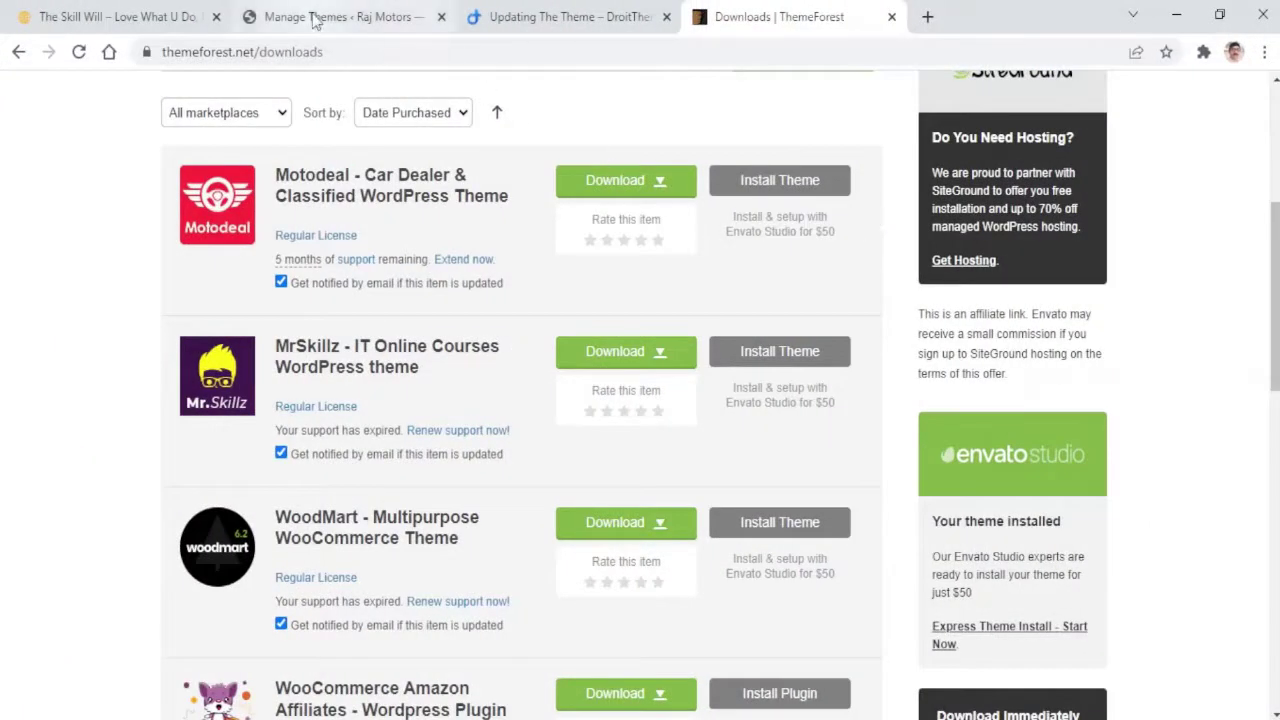
# - Return to the Raj Motors Themes page and scroll the admin sidebar down to Plugins
pyautogui.click(315, 20)
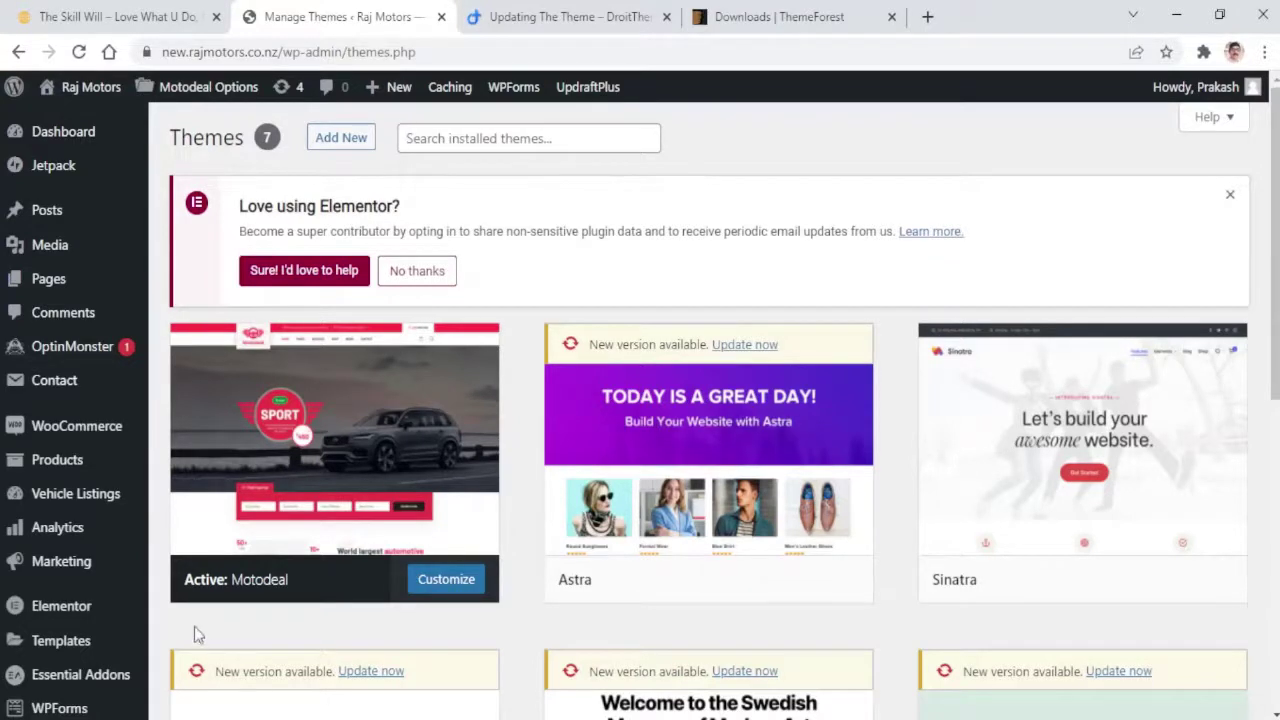
pyautogui.scroll(-1, 87, 530)
pyautogui.scroll(-1, 100, 528)
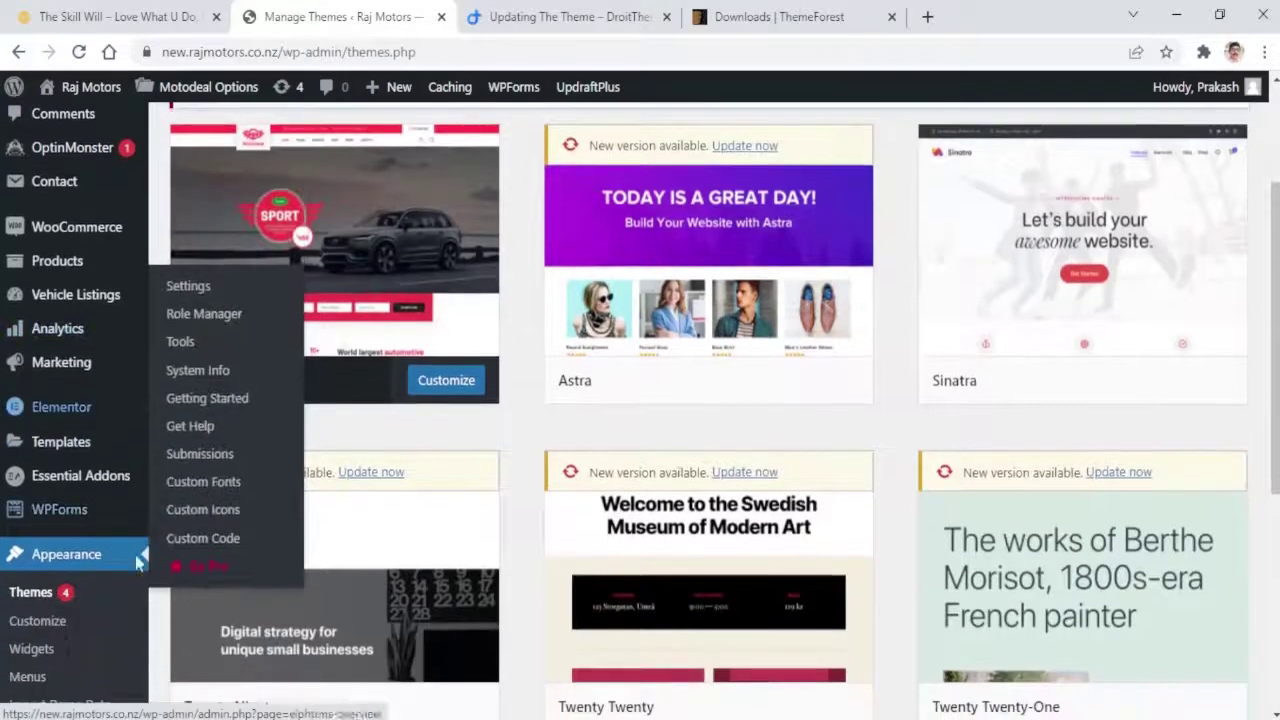
pyautogui.scroll(-2, 70, 585)
pyautogui.moveTo(52, 573)
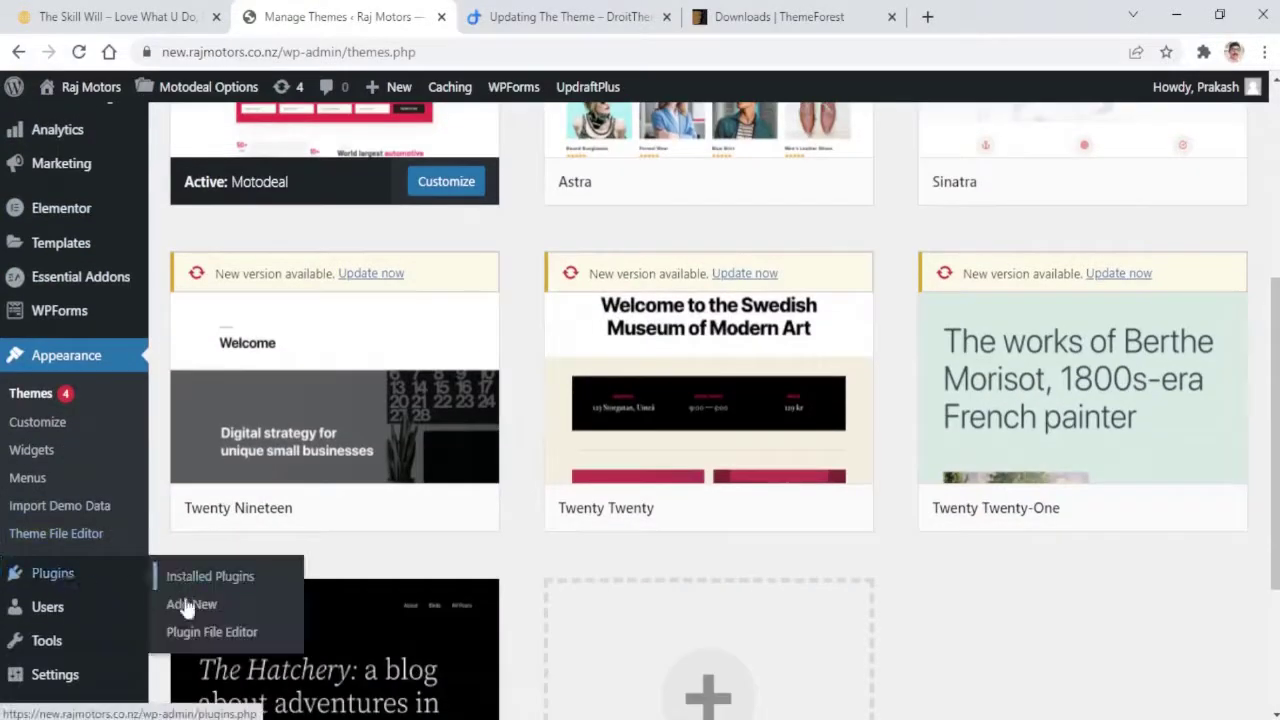
# - On Add Plugins, search the plugin directory for 'envato market' and select the search text
pyautogui.click(186, 608)
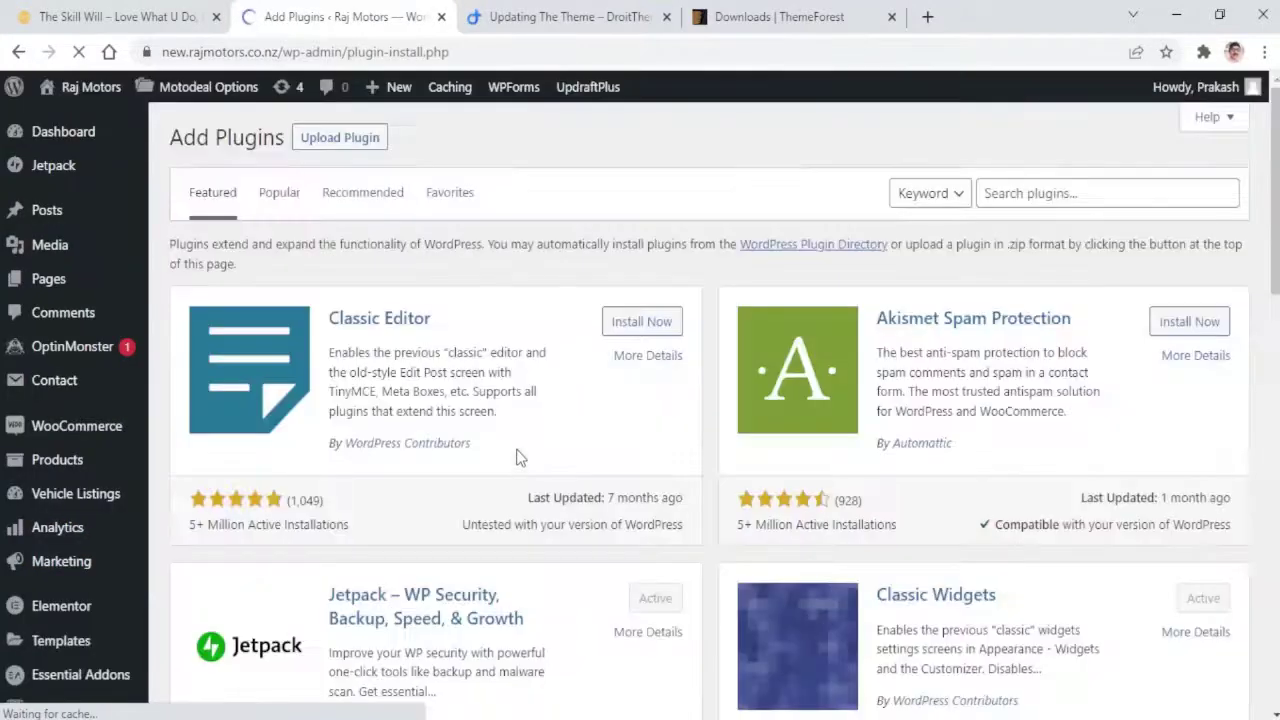
pyautogui.click(1006, 190)
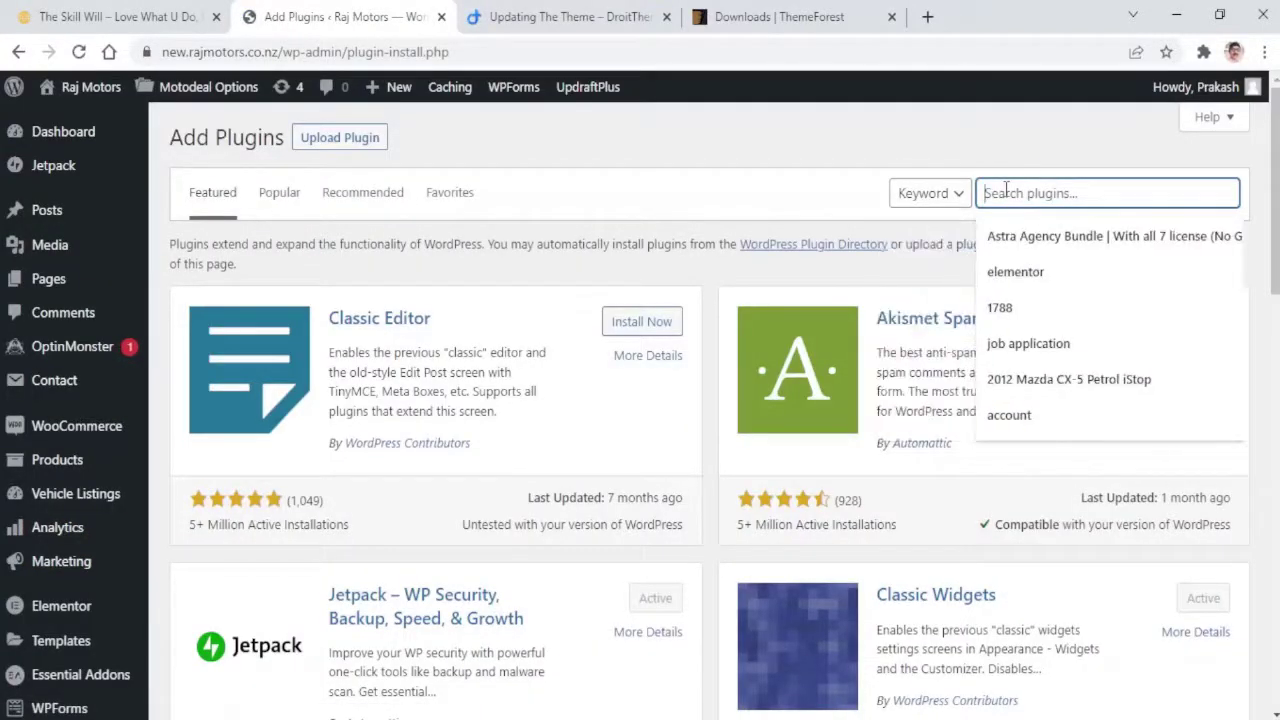
pyautogui.write('envato market')
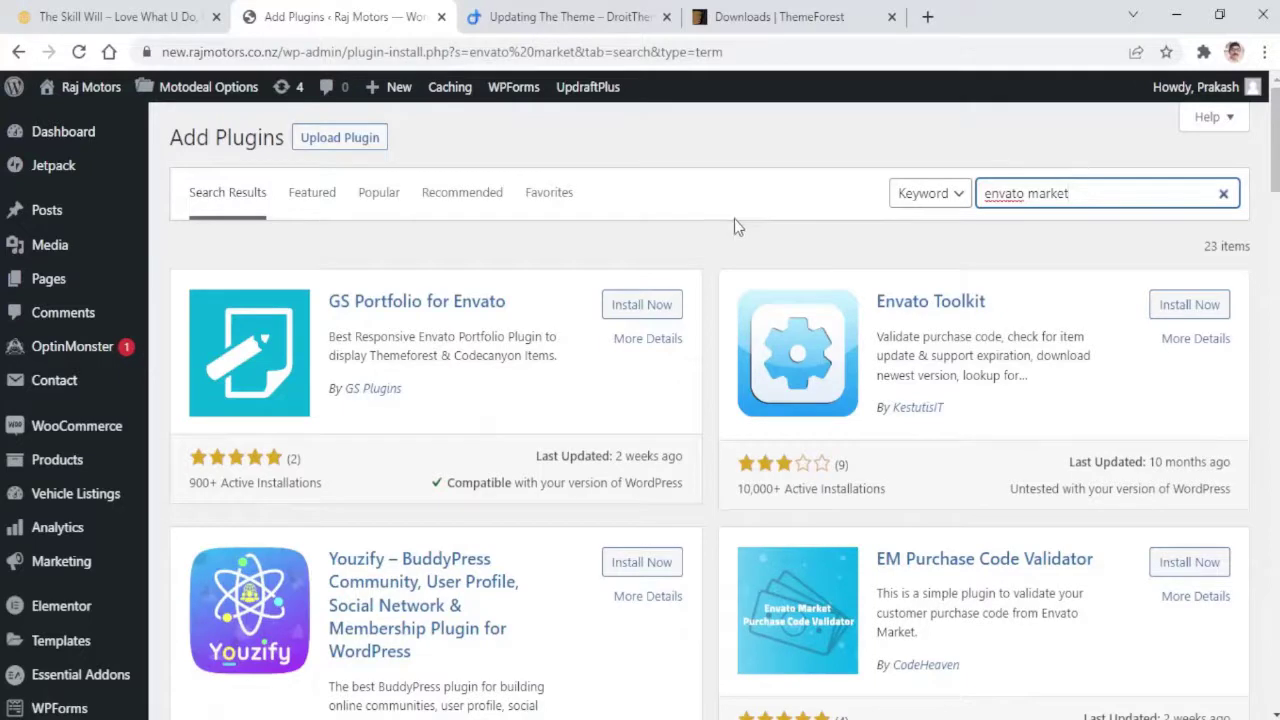
pyautogui.moveTo(1078, 197); pyautogui.dragTo(946, 200)
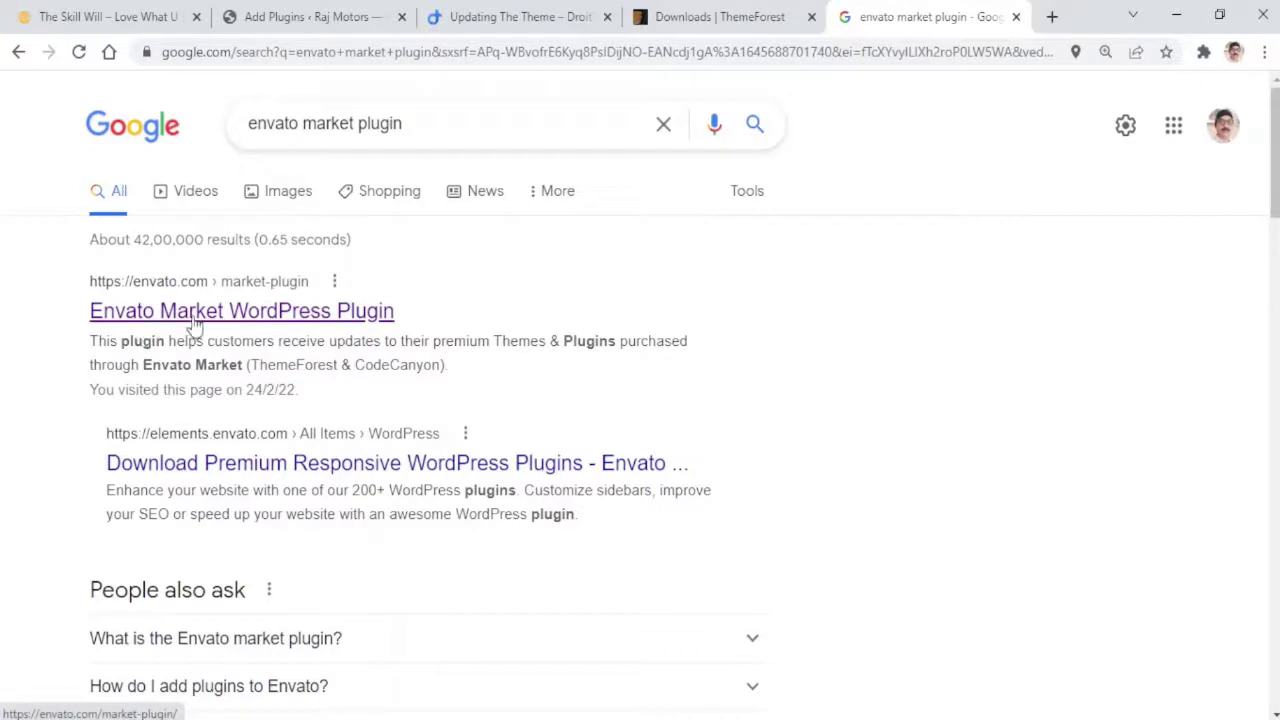
# - From the Google results, open the Envato Market WordPress Plugin page and download envato-market.zip
pyautogui.click(195, 318)
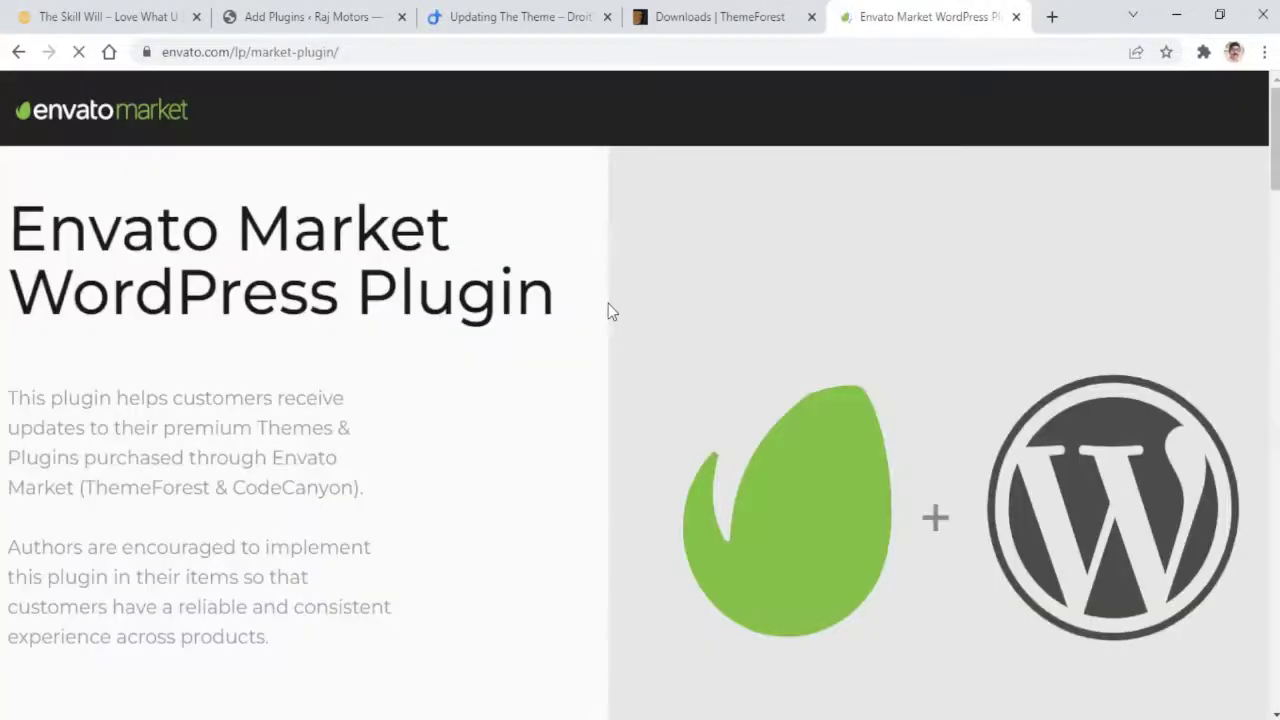
pyautogui.scroll(-4, 608, 303)
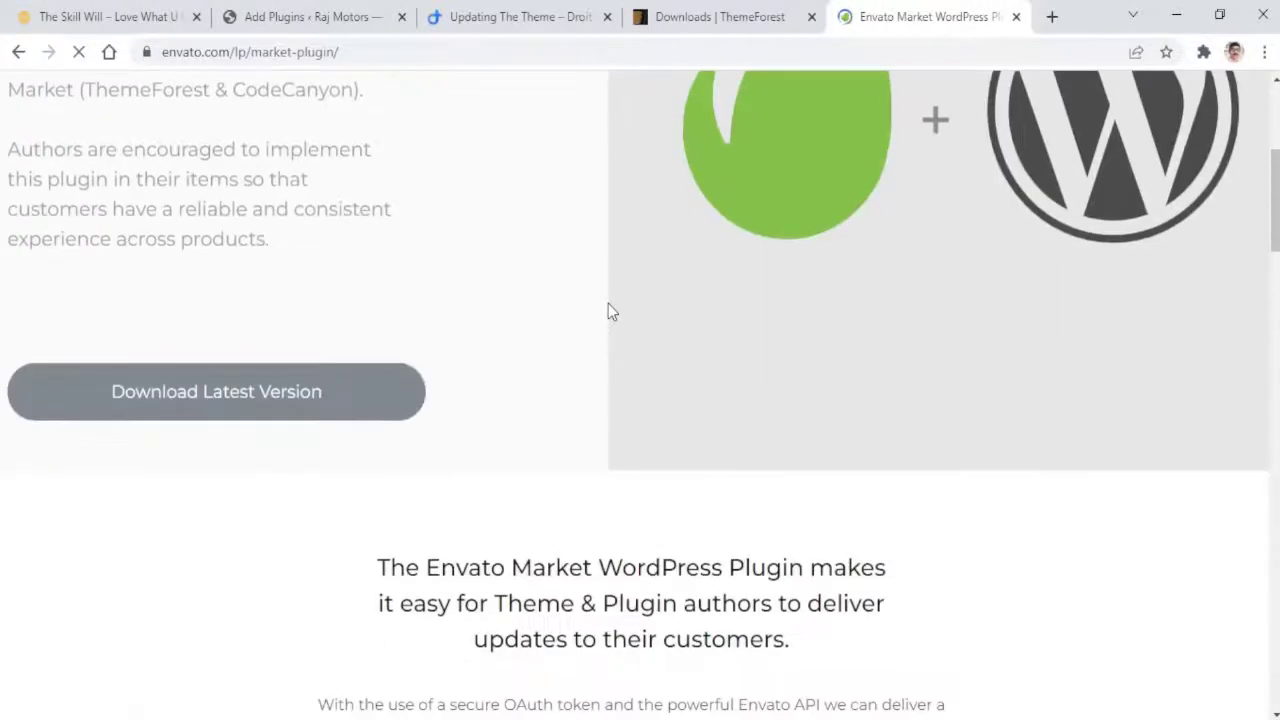
pyautogui.click(207, 403)
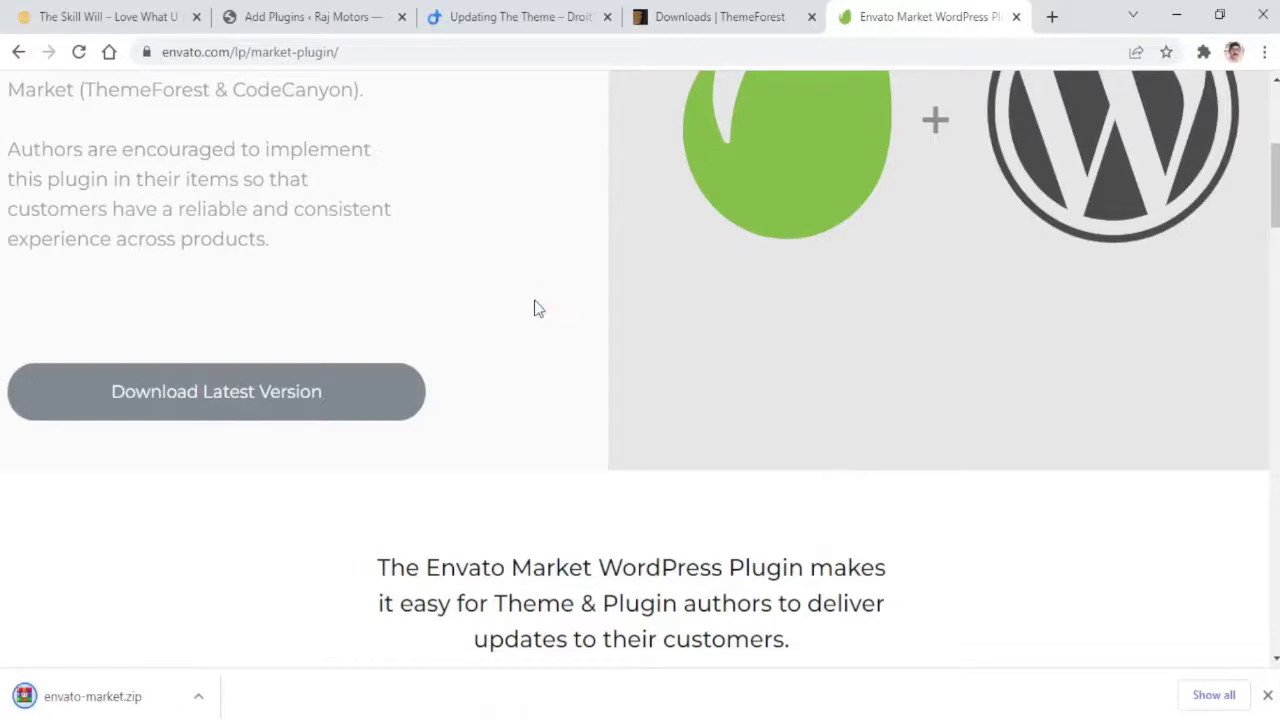
# - Upload envato-market.zip through Upload Plugin, install it, and activate the plugin
pyautogui.click(270, 20)
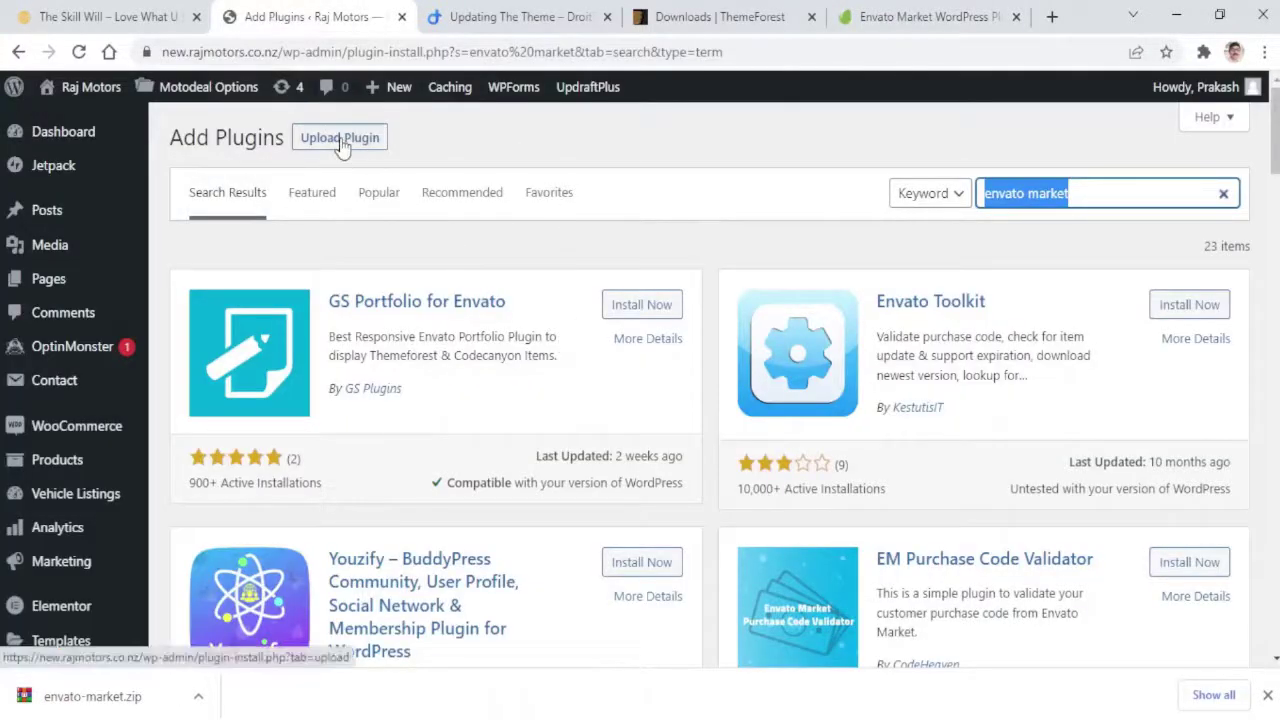
pyautogui.click(336, 137)
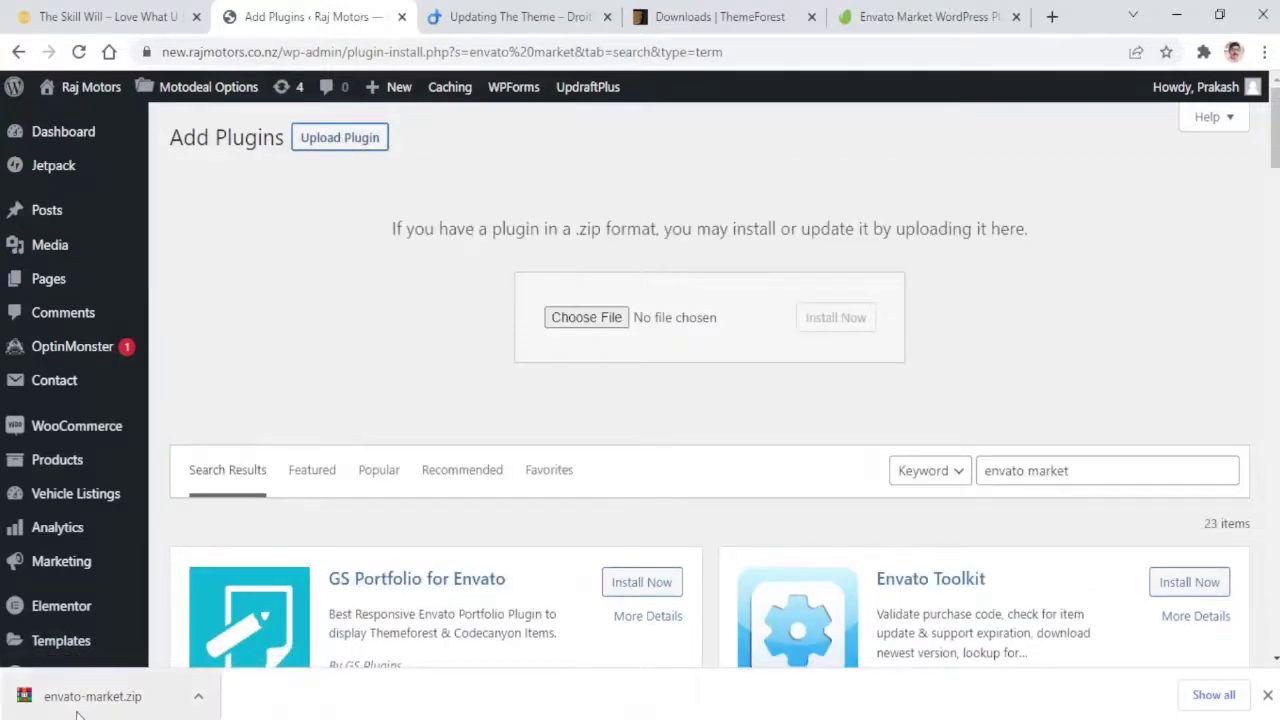
pyautogui.moveTo(92, 696); pyautogui.dragTo(588, 325)
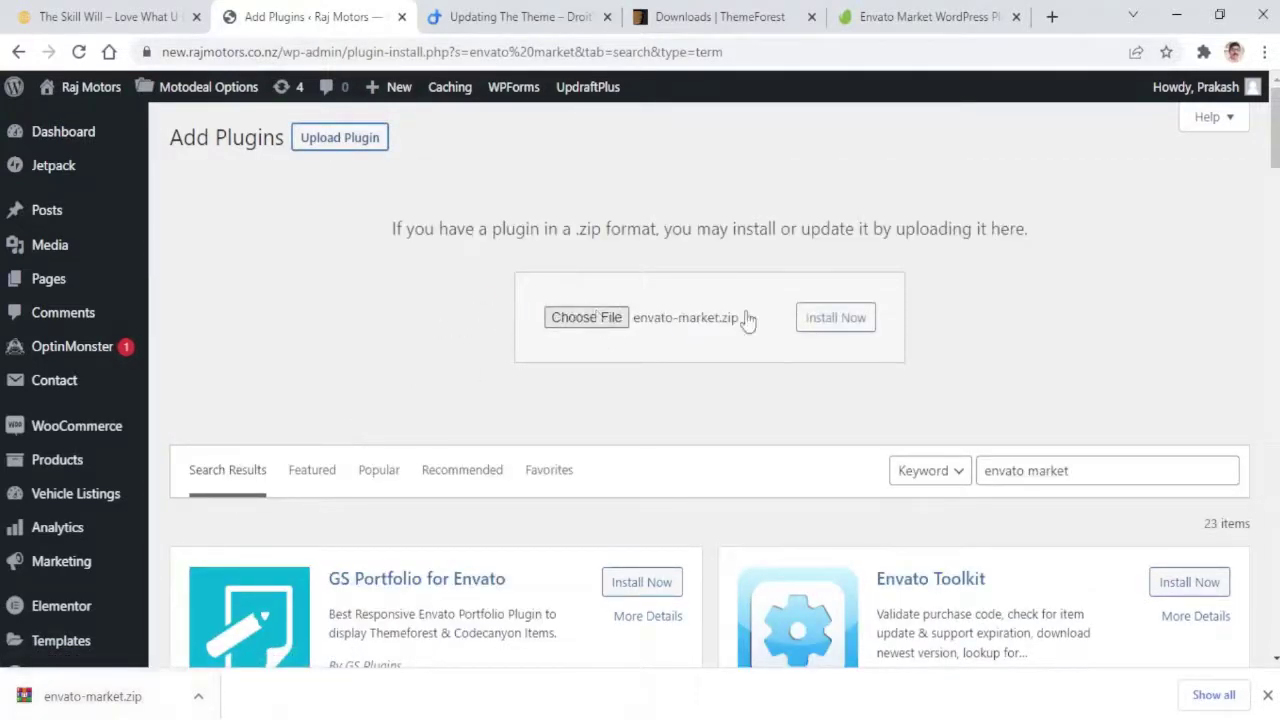
pyautogui.click(832, 317)
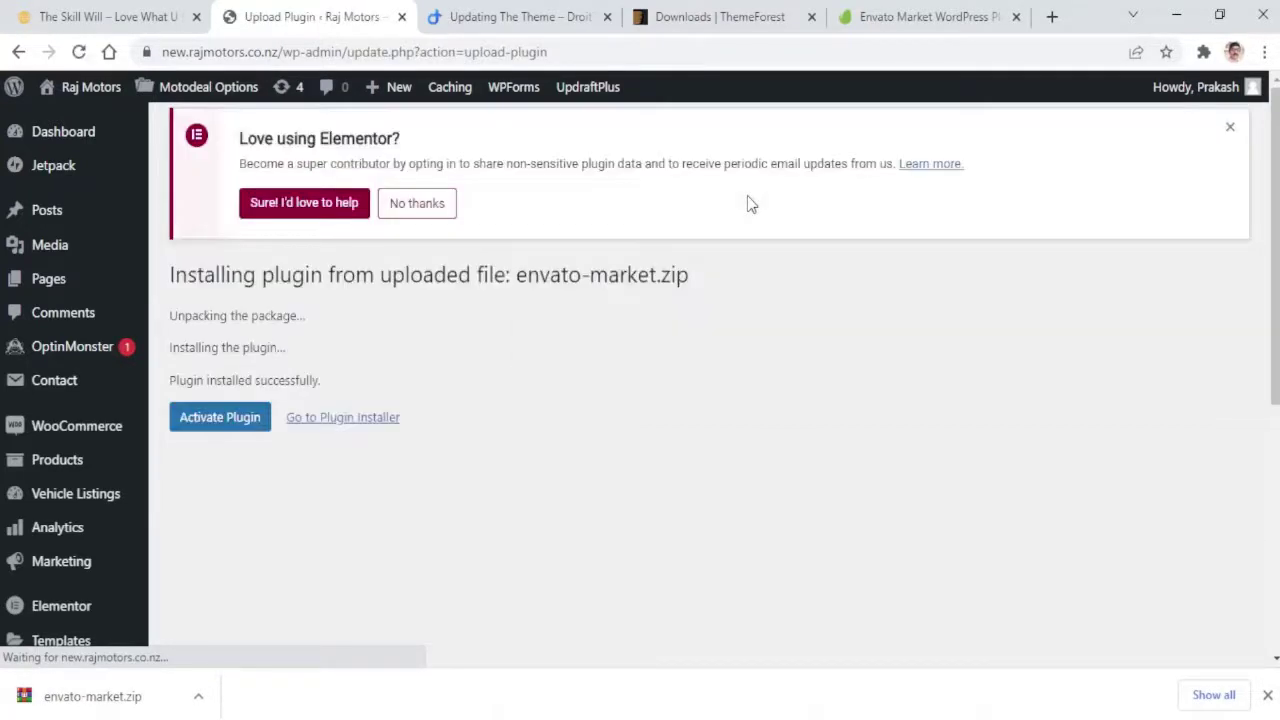
pyautogui.click(208, 441)
pyautogui.click(1267, 694)
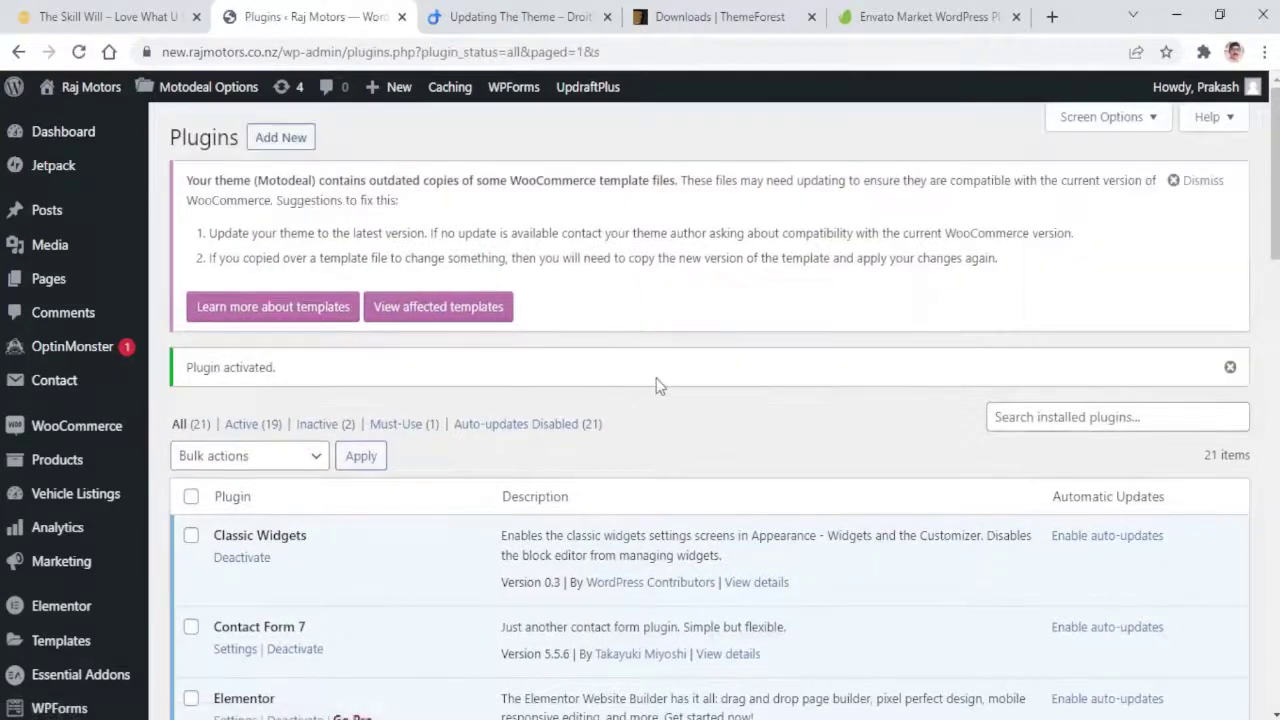
# - Find Envato Market in the Plugins list and open its settings page from the sidebar
pyautogui.scroll(-2, 658, 385)
pyautogui.scroll(-1, 432, 403)
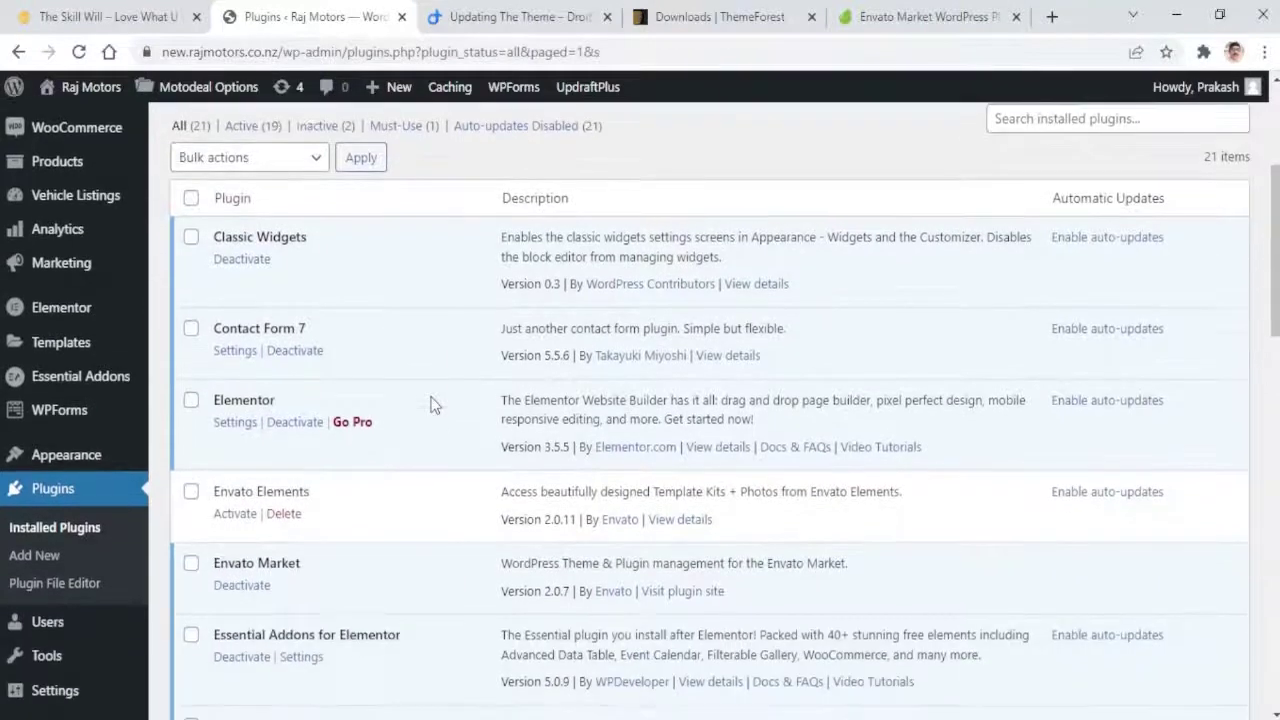
pyautogui.scroll(-1, 432, 403)
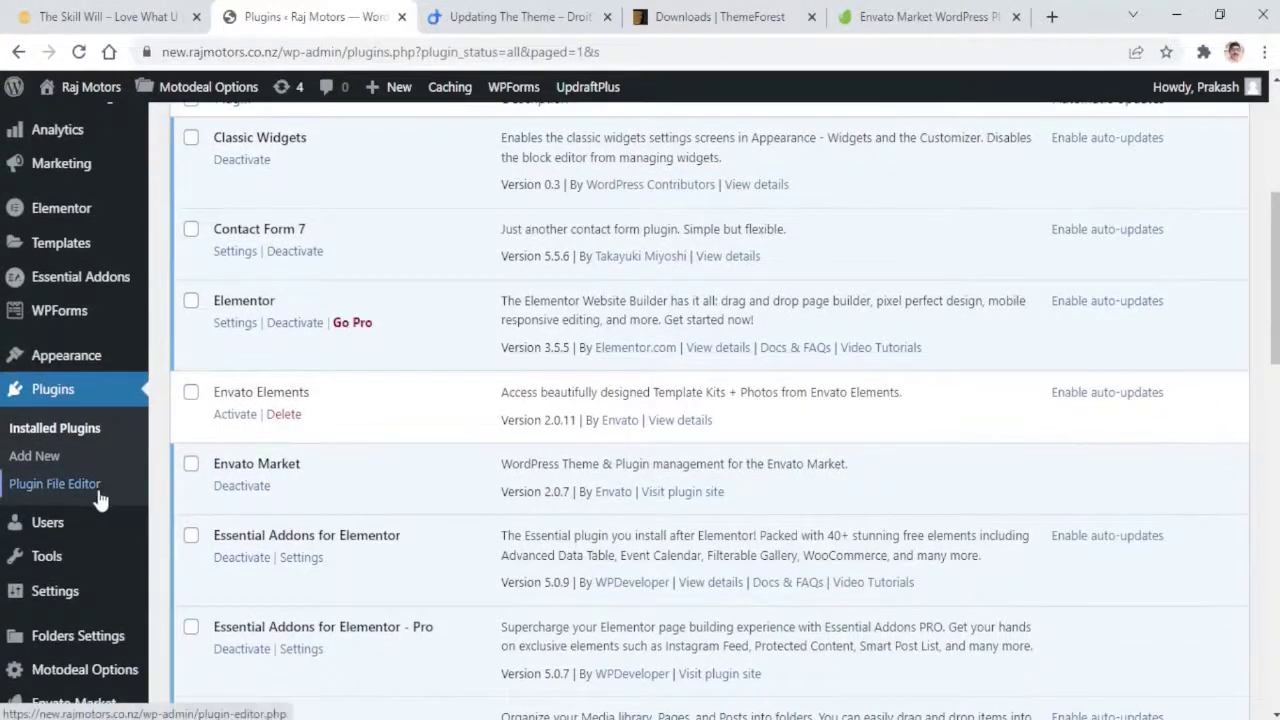
pyautogui.scroll(-2, 90, 600)
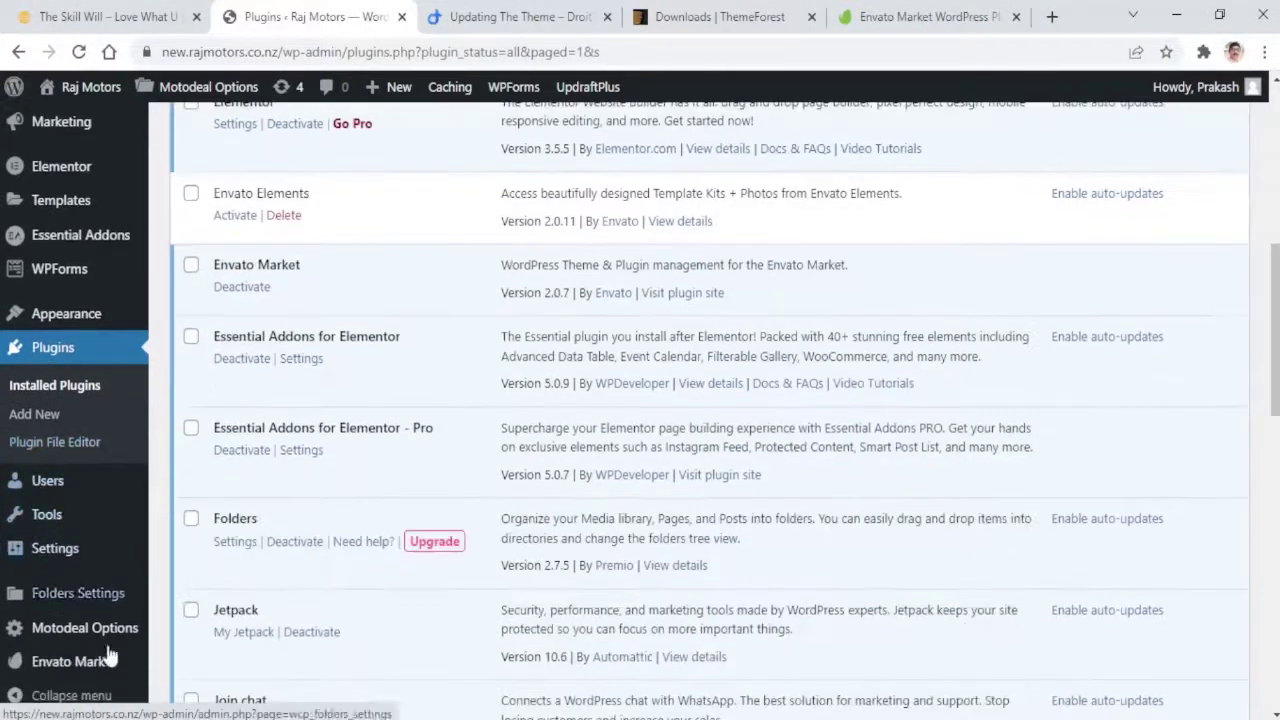
pyautogui.click(54, 668)
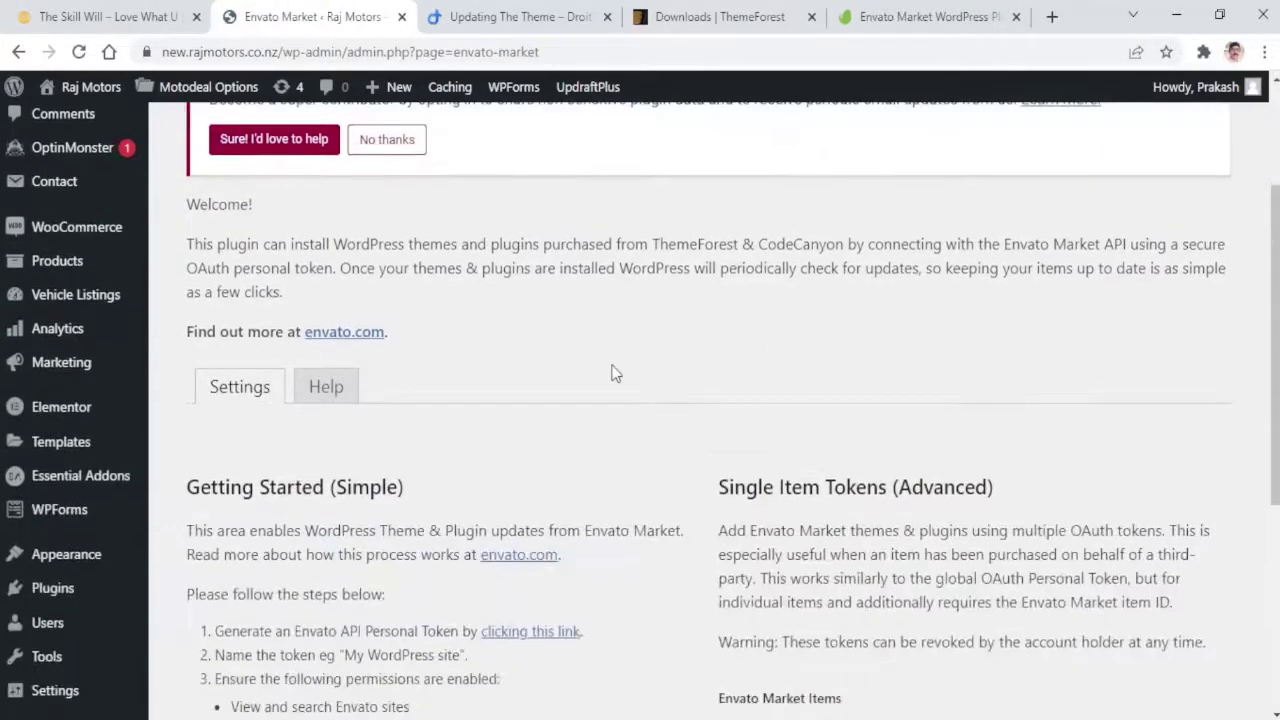
pyautogui.scroll(-1, 615, 358)
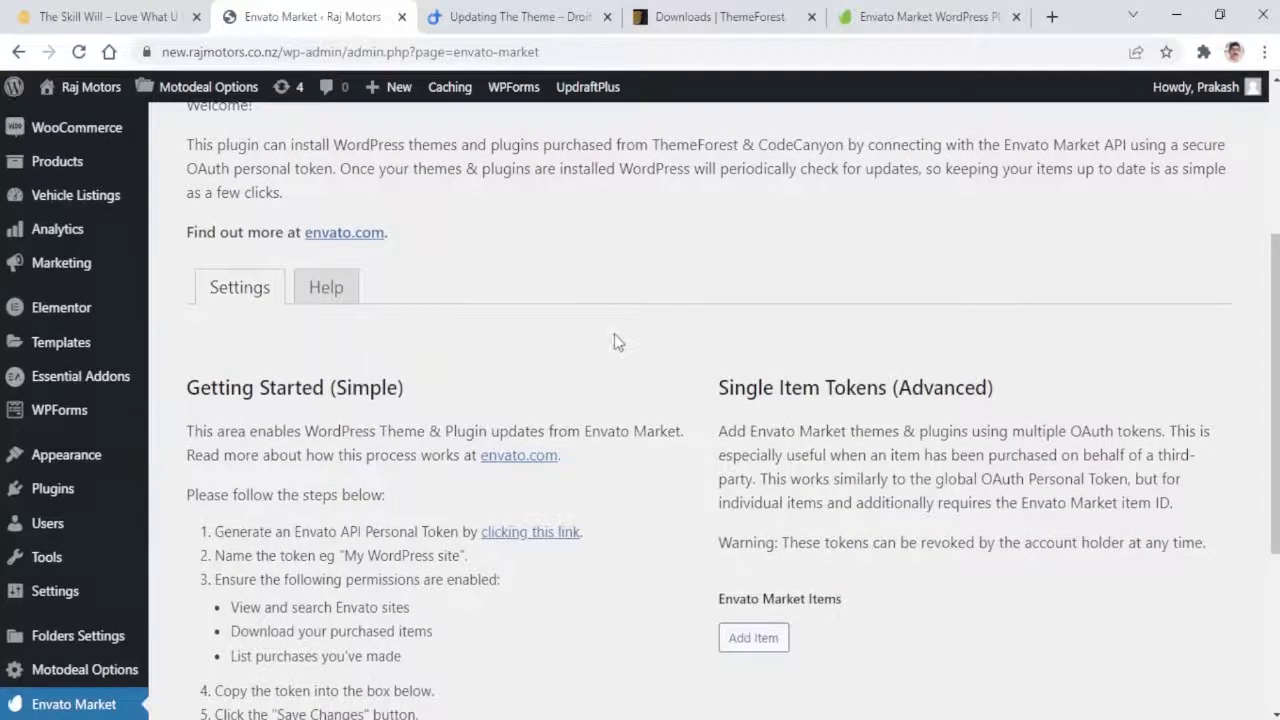
pyautogui.scroll(1, 600, 360)
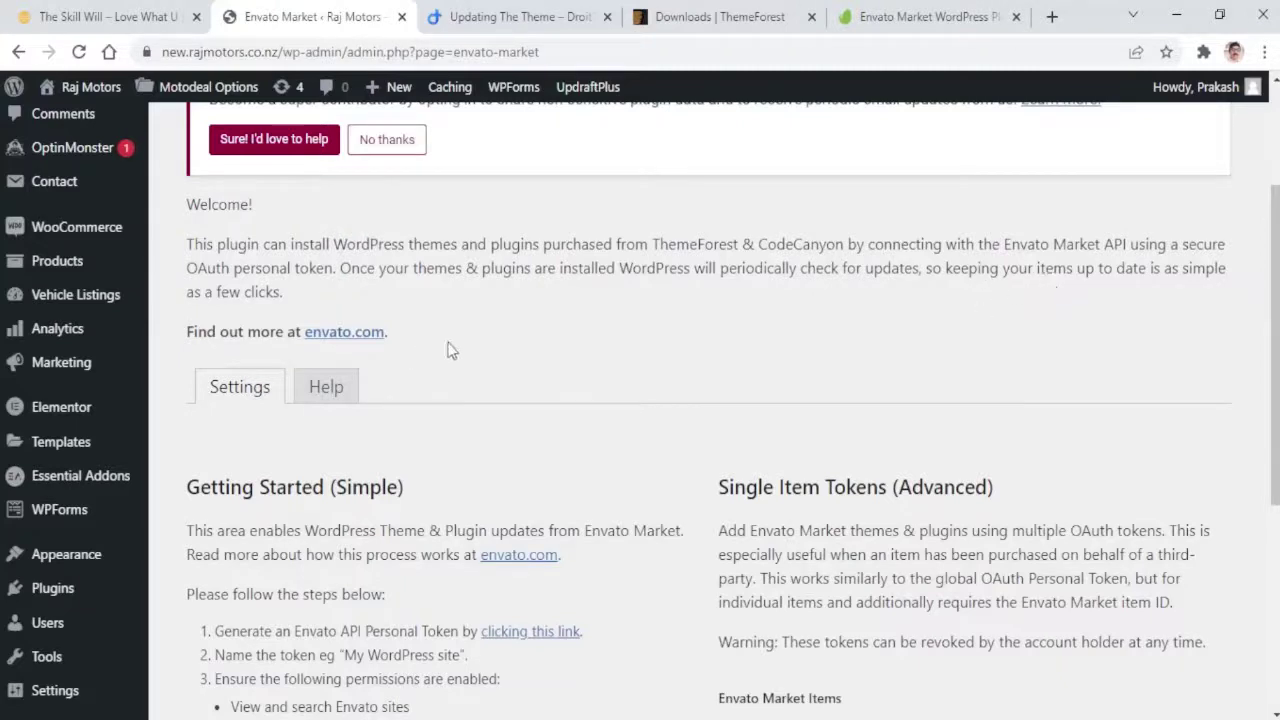
pyautogui.scroll(-2, 452, 348)
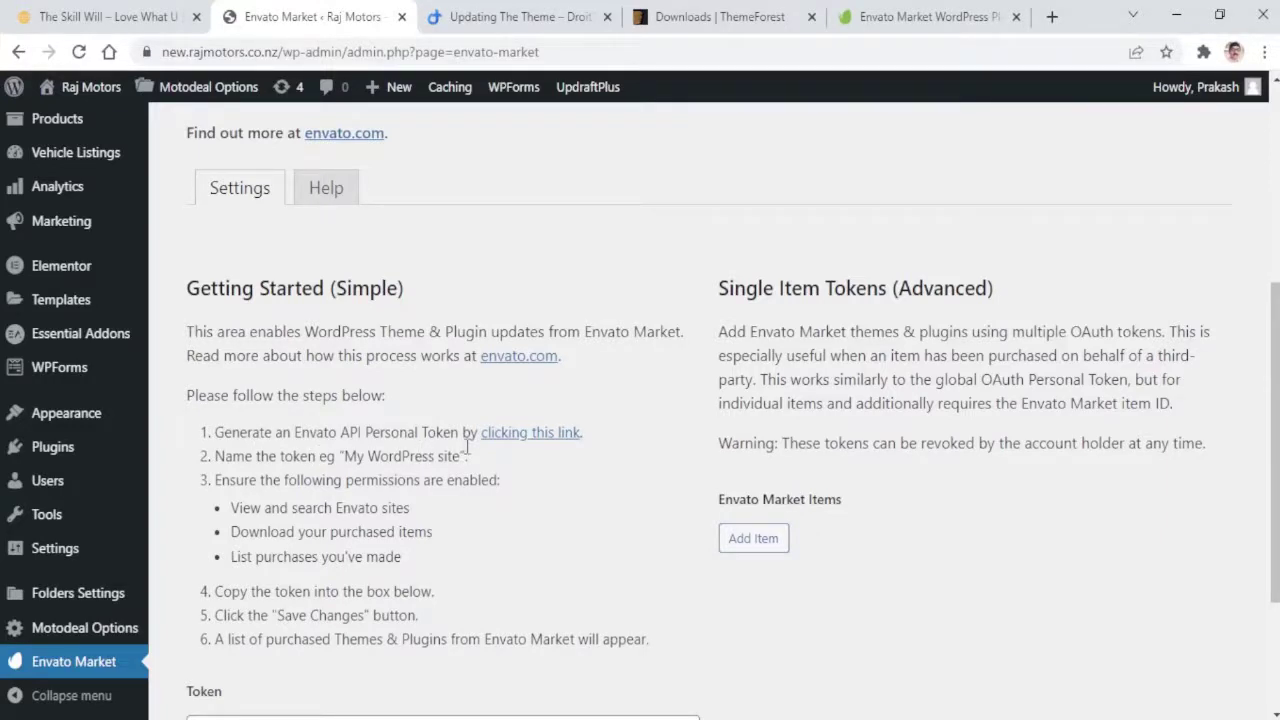
# - Open Envato's Create a token page and name the new token 'Prakash'
pyautogui.click(518, 440)
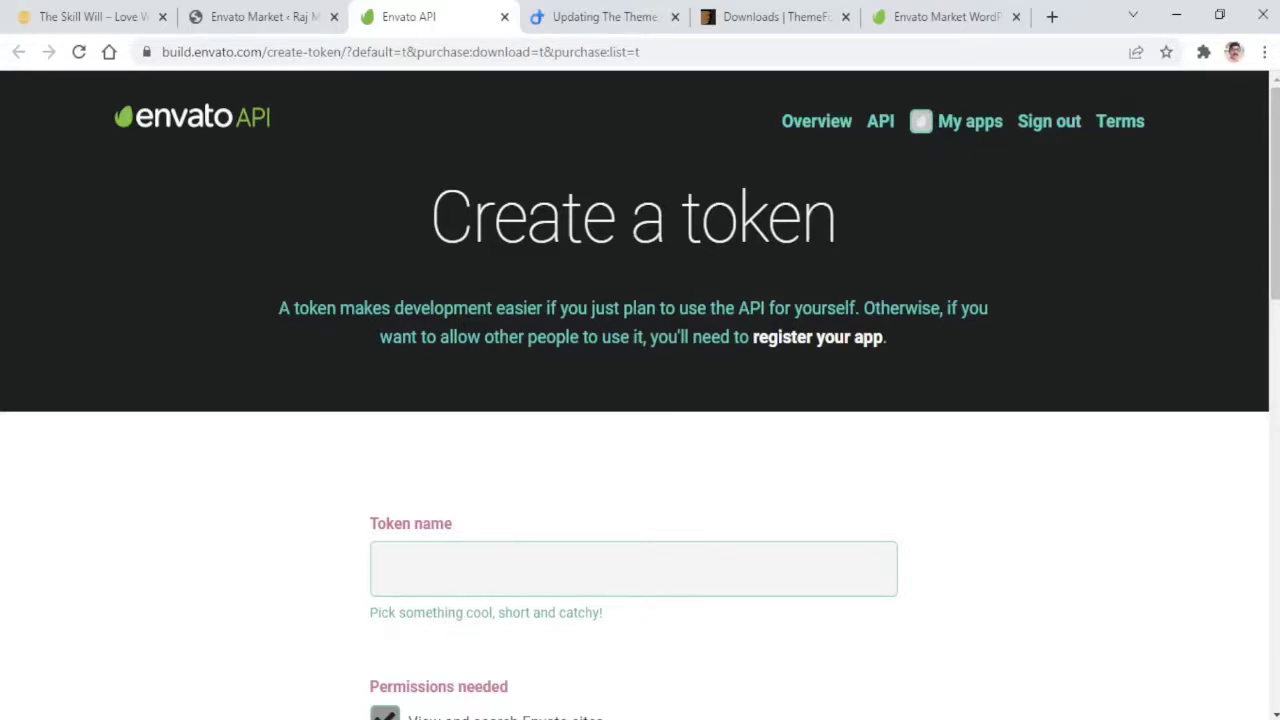
pyautogui.scroll(-1, 866, 346)
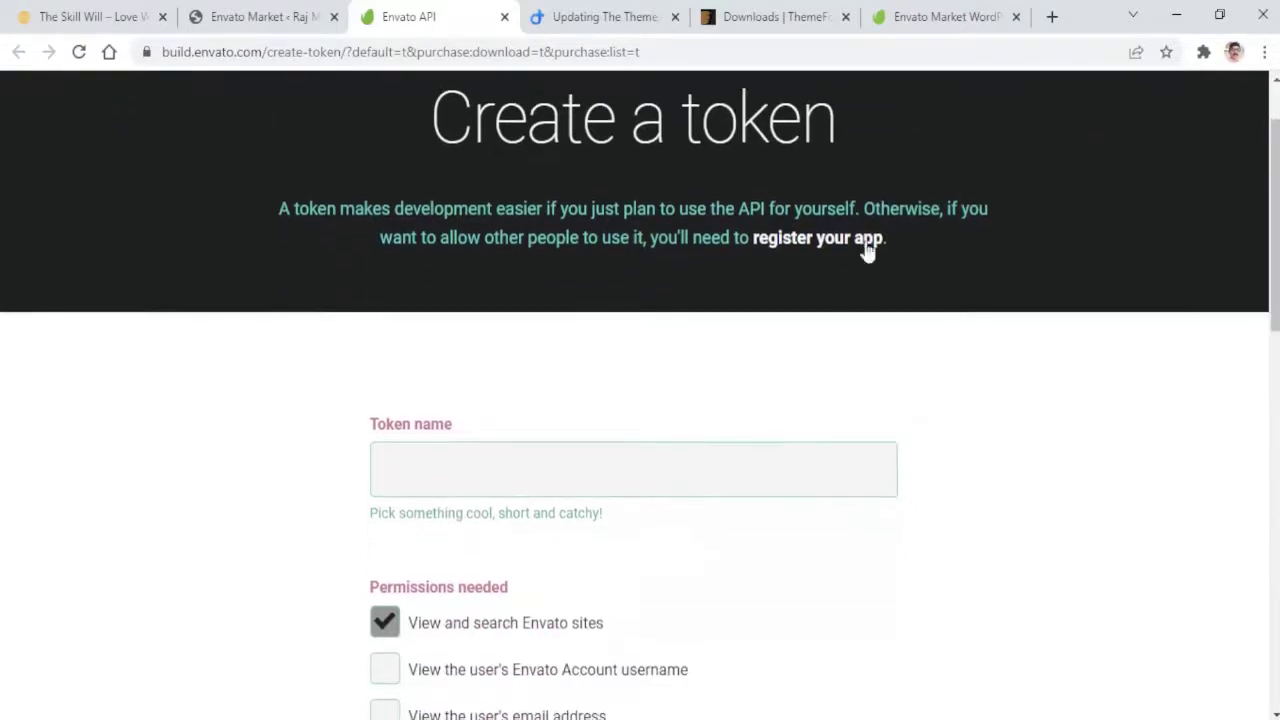
pyautogui.click(432, 475)
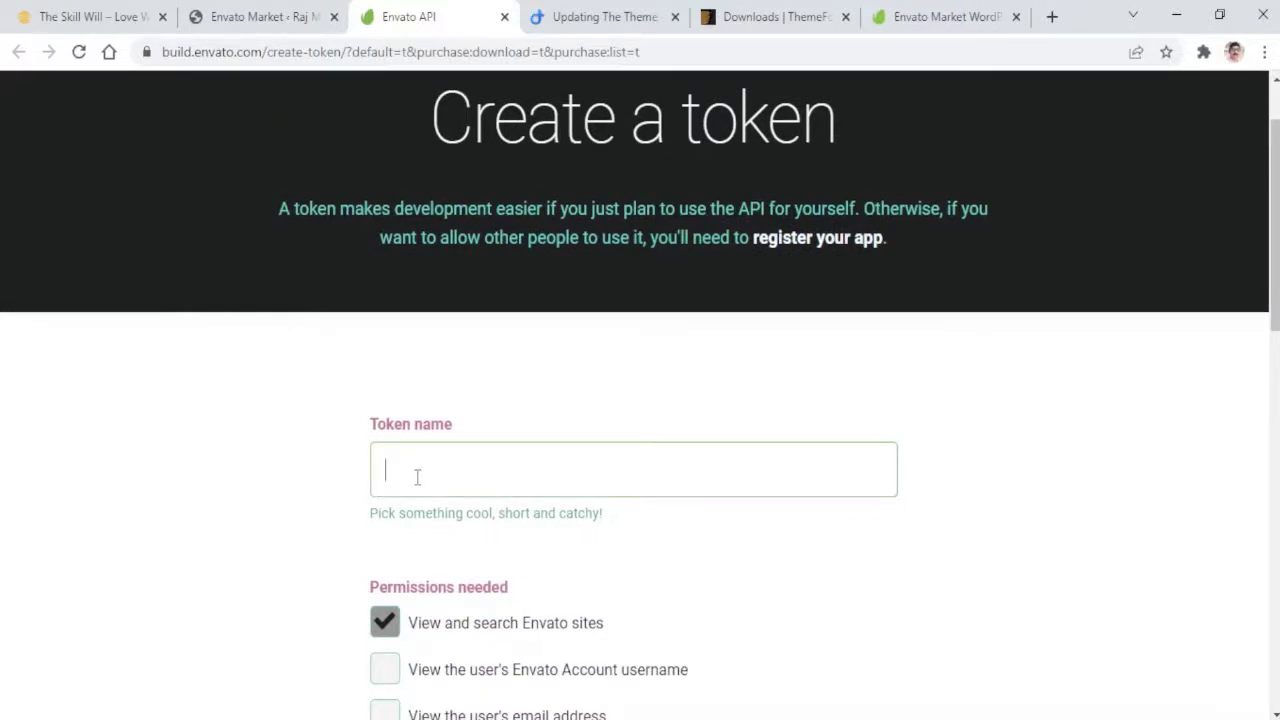
pyautogui.write('Prakash')
pyautogui.click(772, 559)
# - Compare the token form's permission checkboxes against the Envato Market plugin's instructions
pyautogui.click(231, 27)
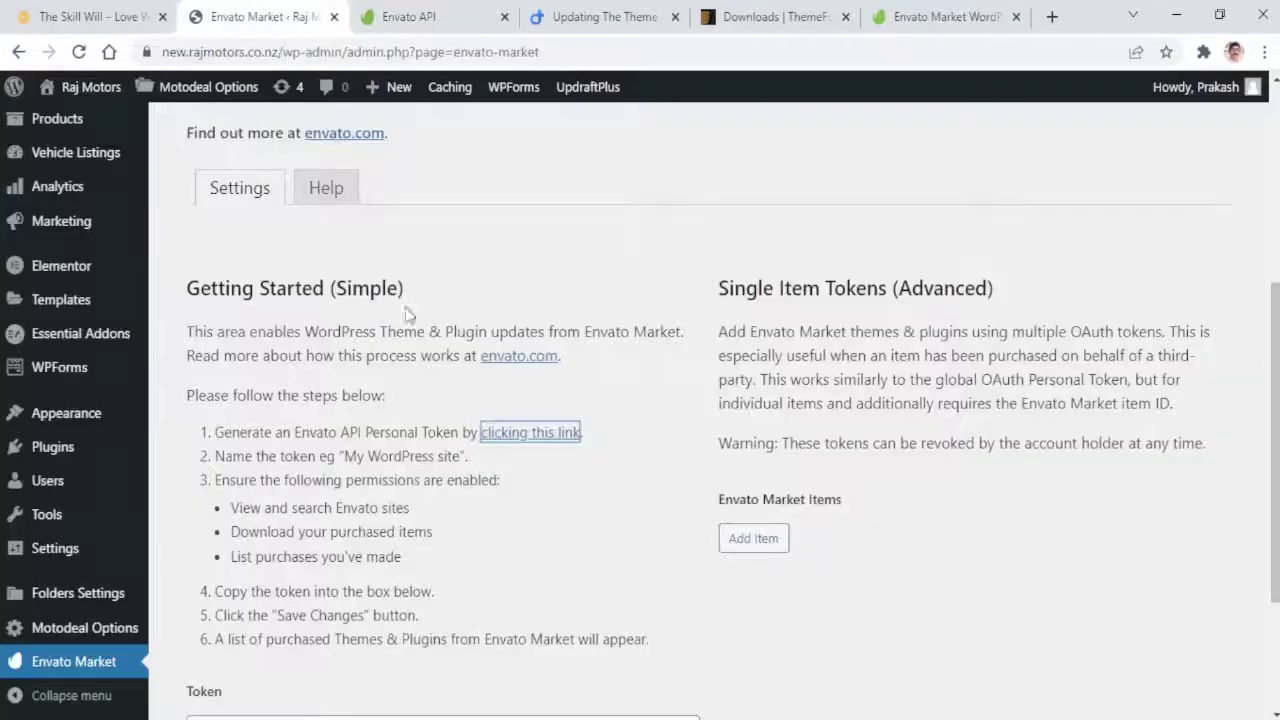
pyautogui.scroll(-1, 474, 309)
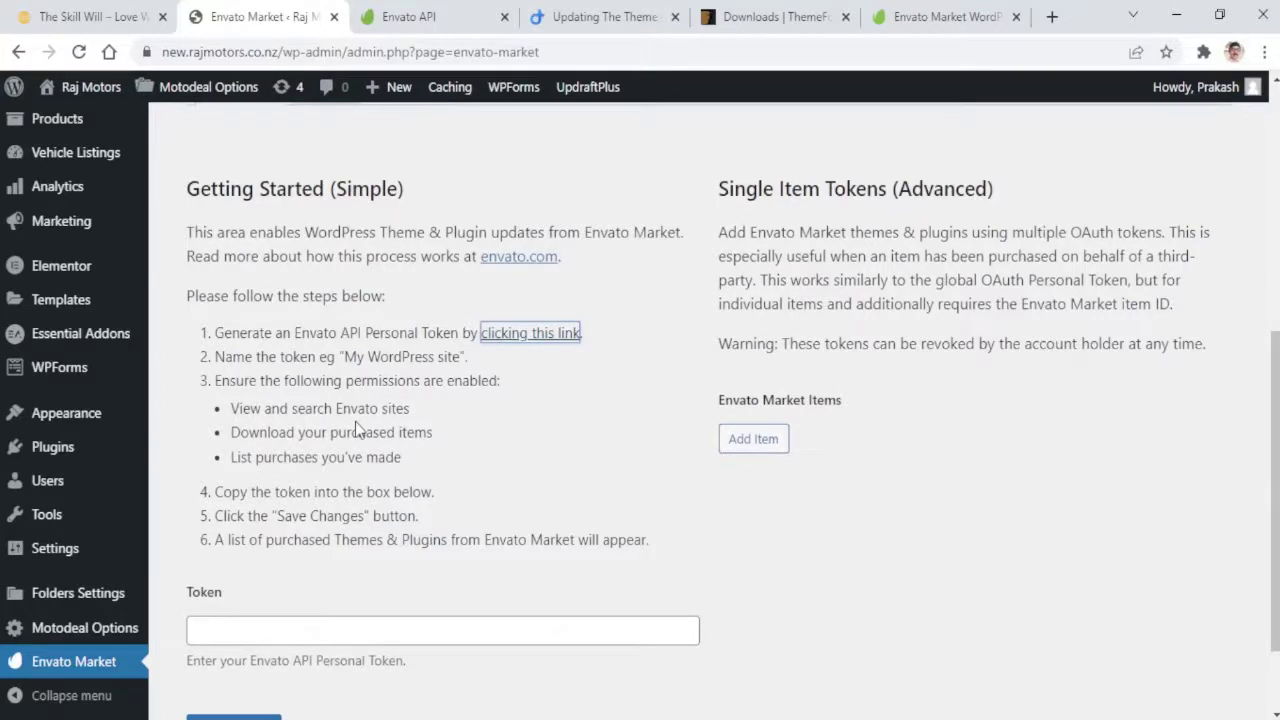
pyautogui.click(415, 18)
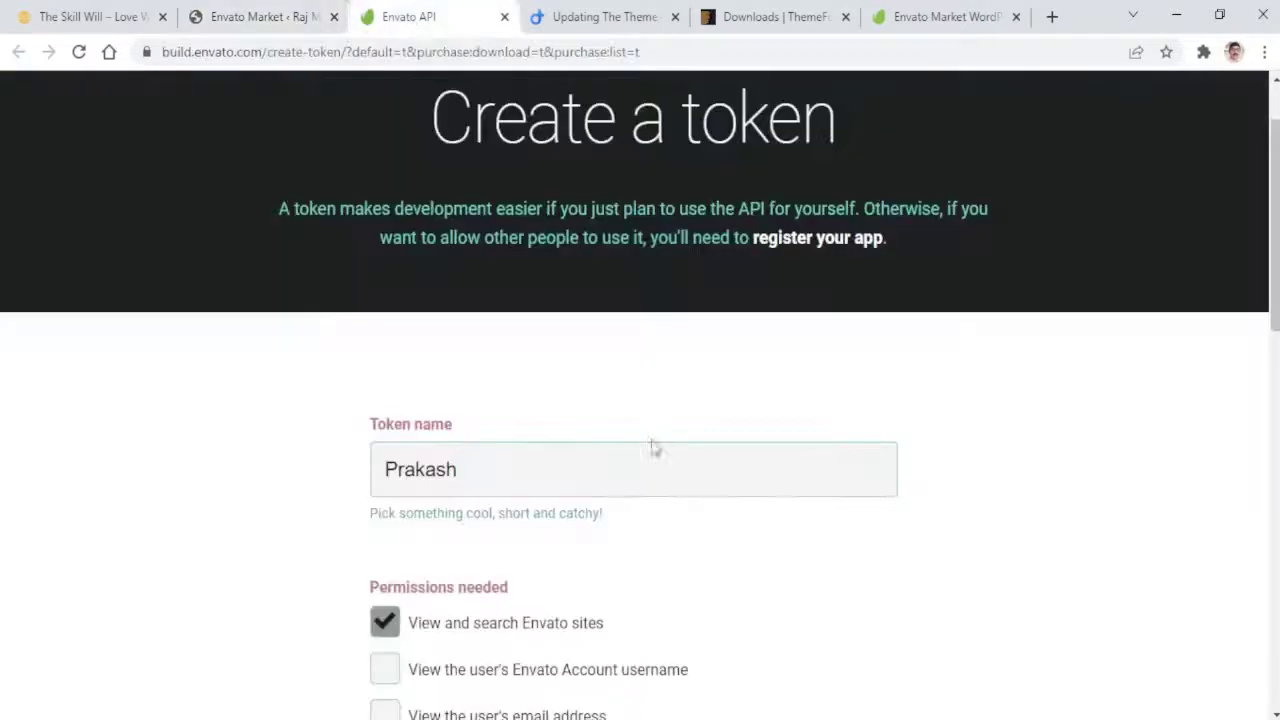
pyautogui.scroll(-3, 623, 475)
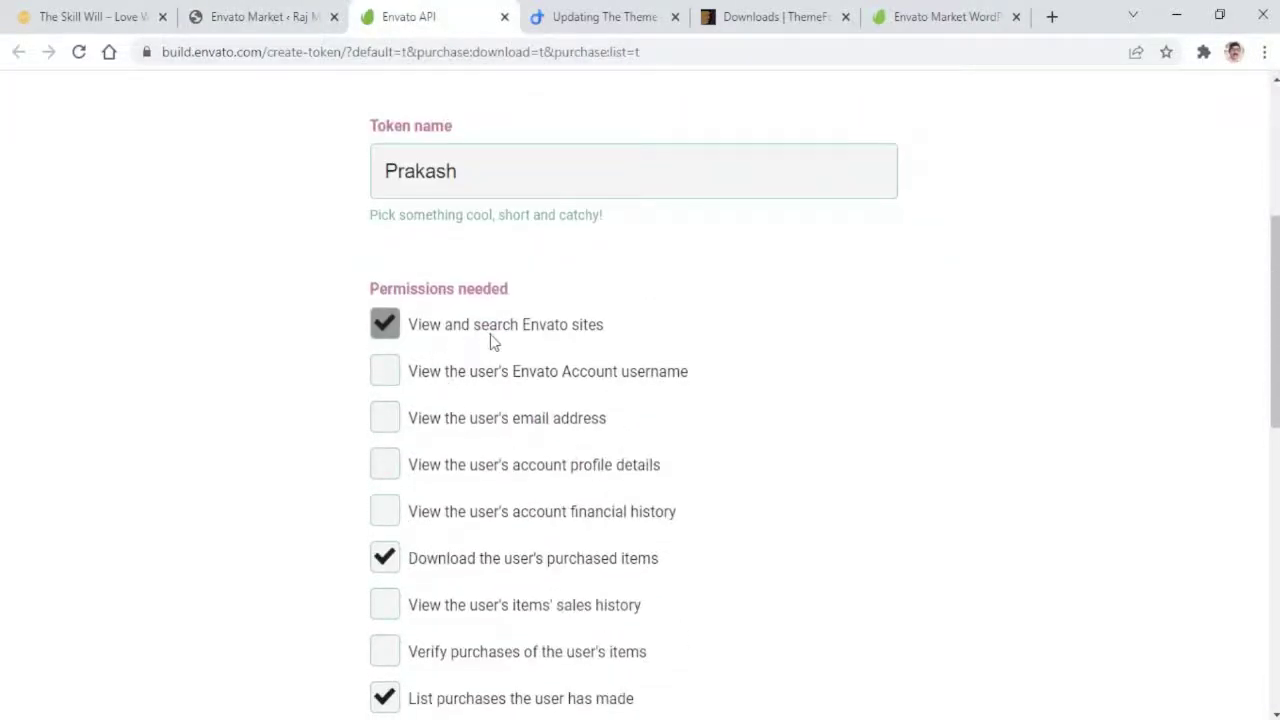
pyautogui.click(243, 18)
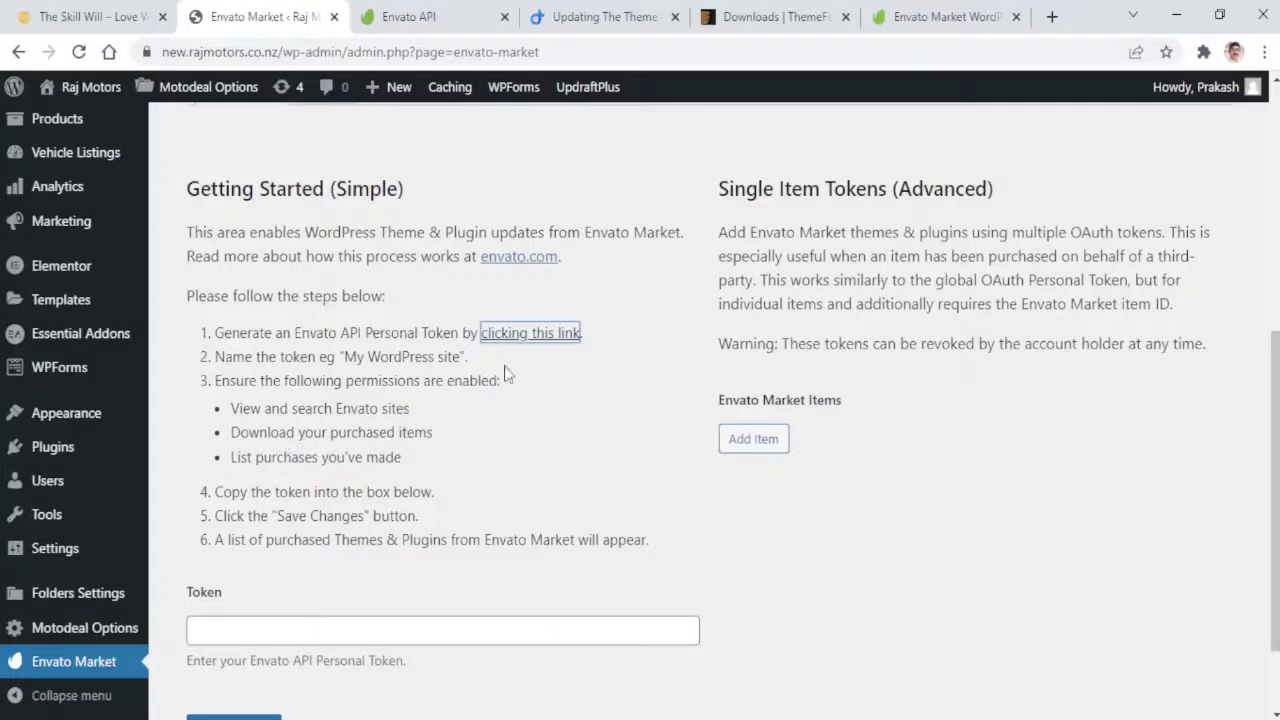
pyautogui.click(455, 18)
pyautogui.scroll(-2, 612, 441)
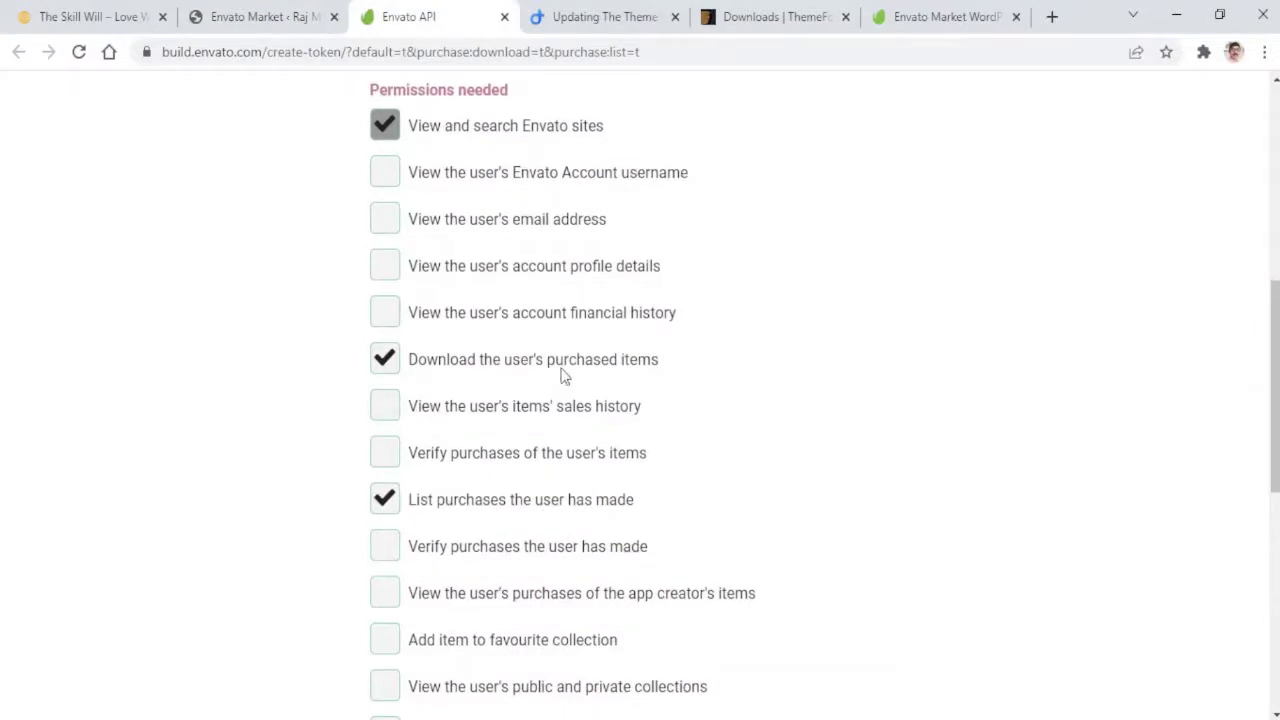
# - Confirm the three required permissions are ticked and scroll down to the Terms checkbox
pyautogui.click(253, 18)
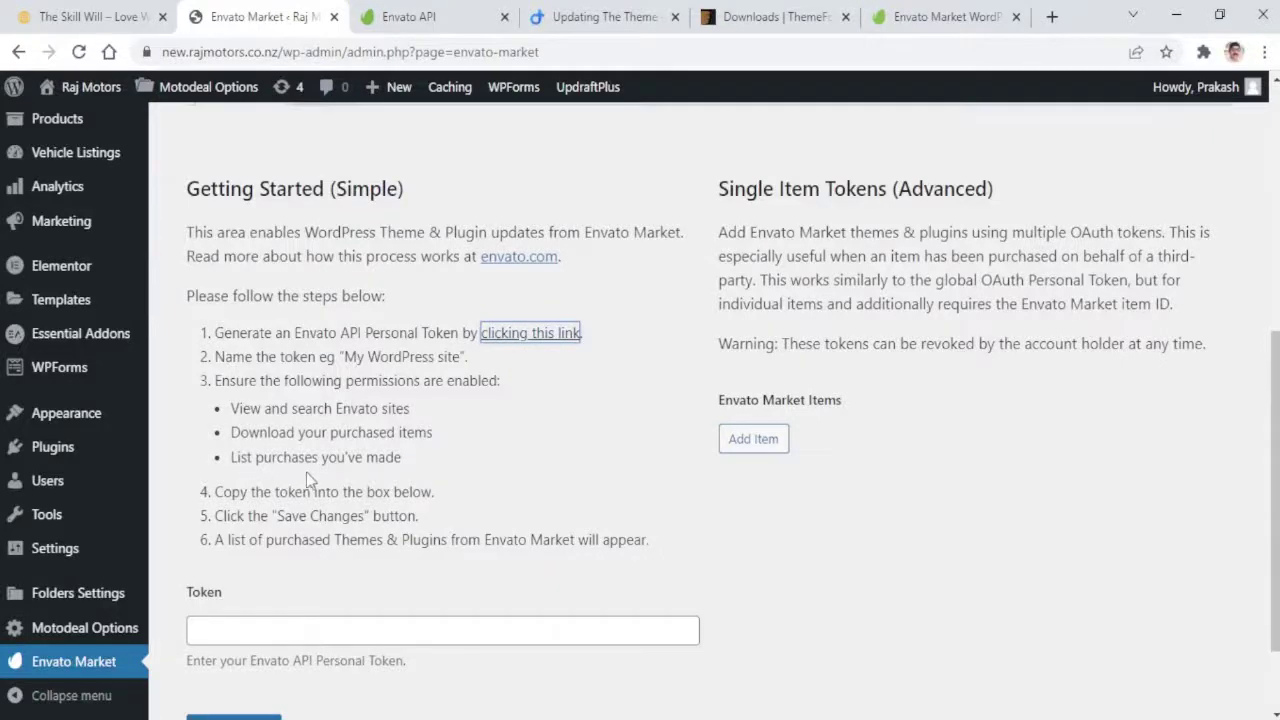
pyautogui.click(410, 17)
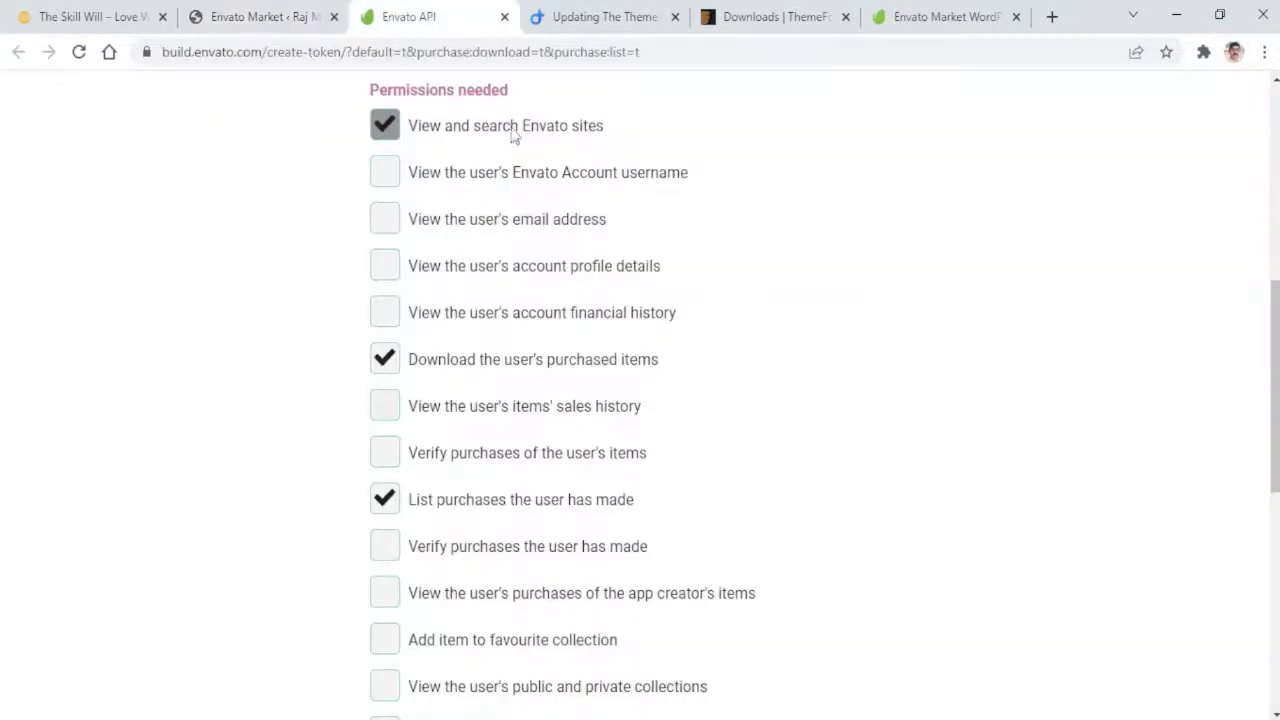
pyautogui.scroll(-2, 728, 397)
pyautogui.scroll(1, 494, 380)
pyautogui.scroll(-1, 494, 380)
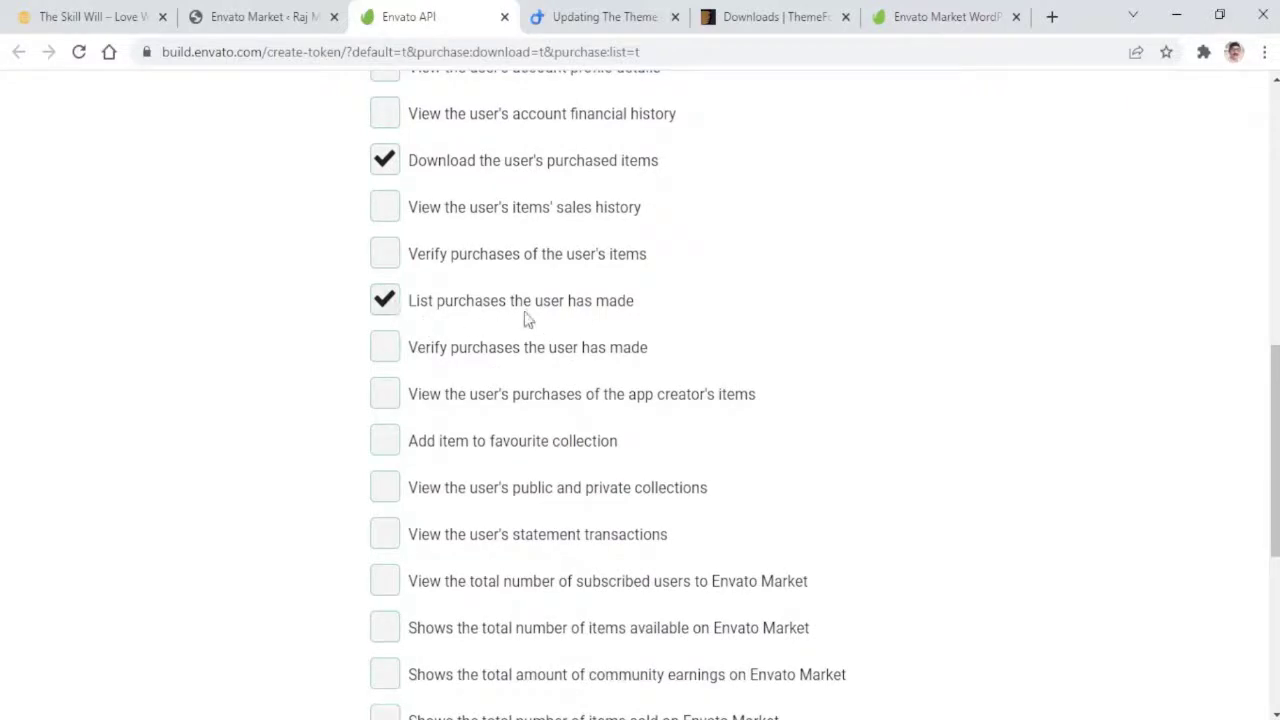
pyautogui.scroll(-3, 524, 314)
pyautogui.scroll(-5, 524, 311)
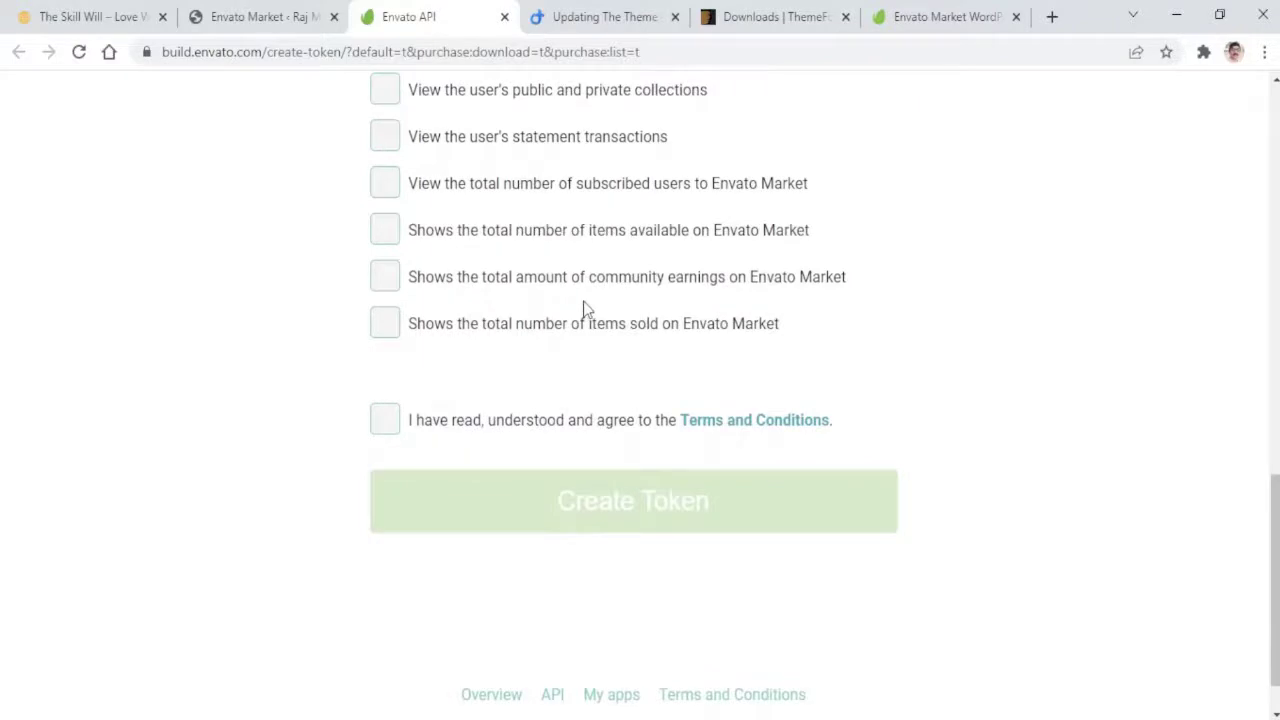
# - Accept the Terms, create the personal token, and select its secret key for copying
pyautogui.click(387, 426)
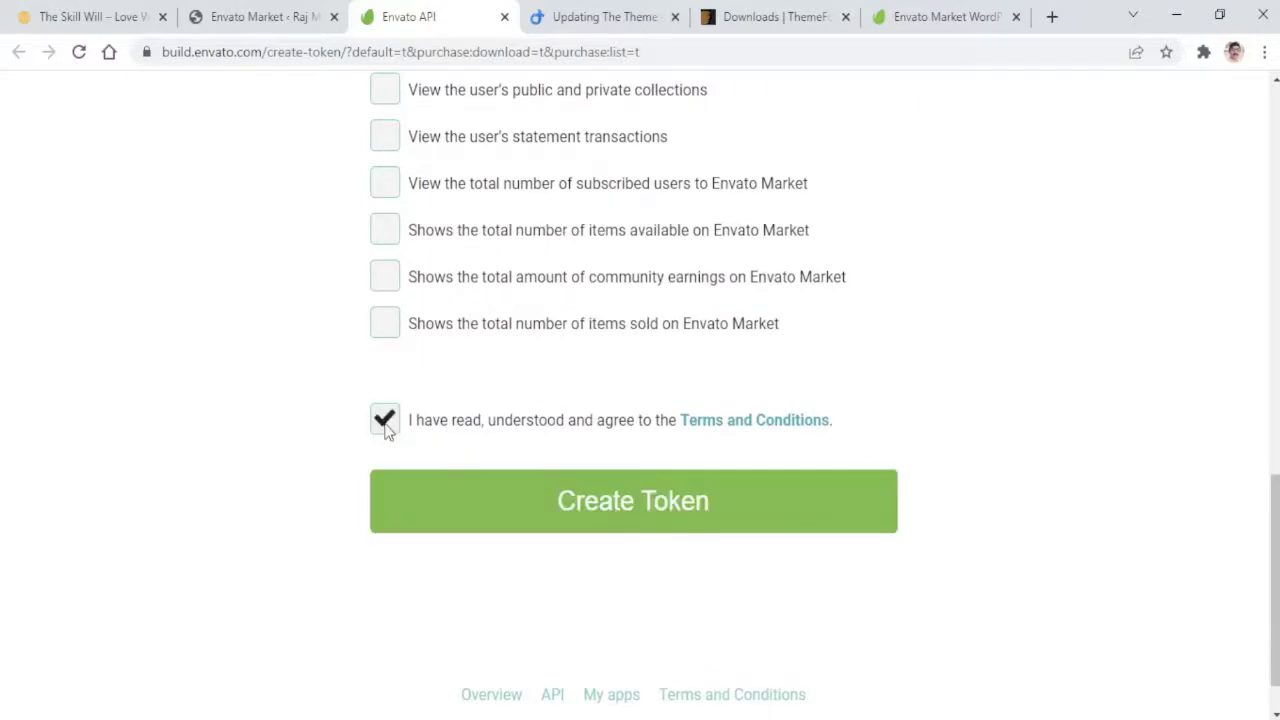
pyautogui.click(603, 506)
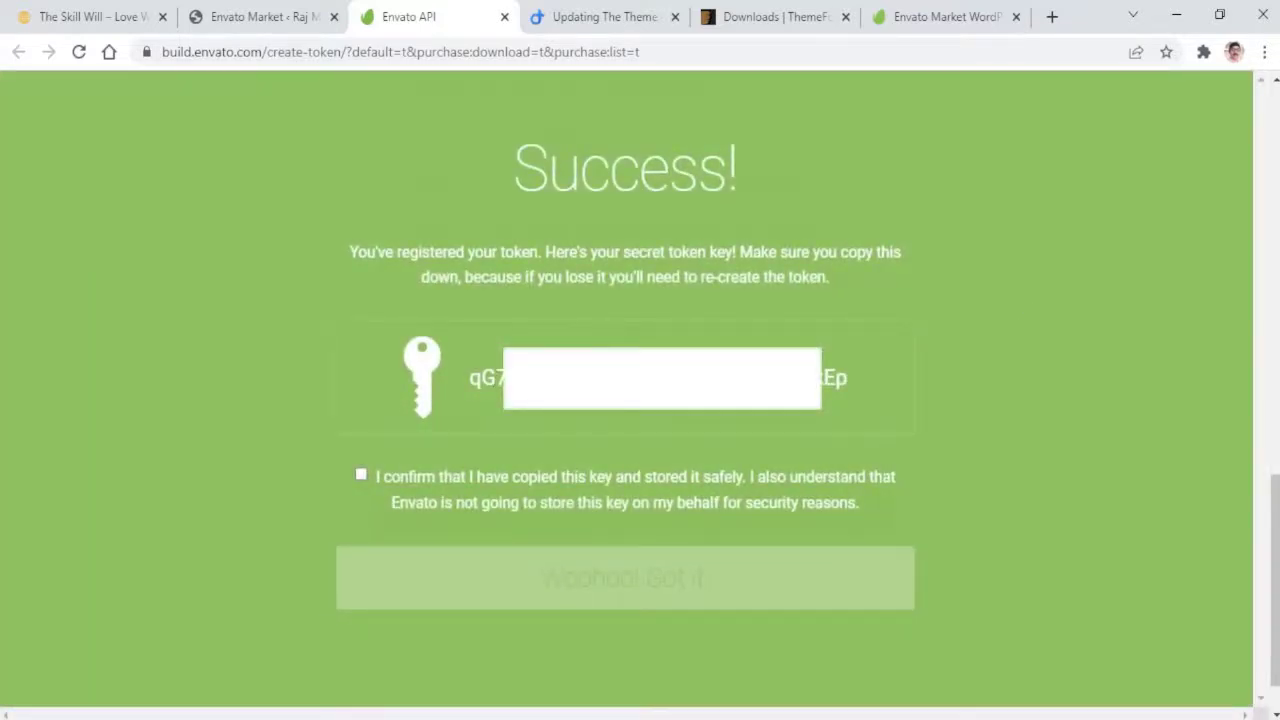
pyautogui.doubleClick(485, 377)
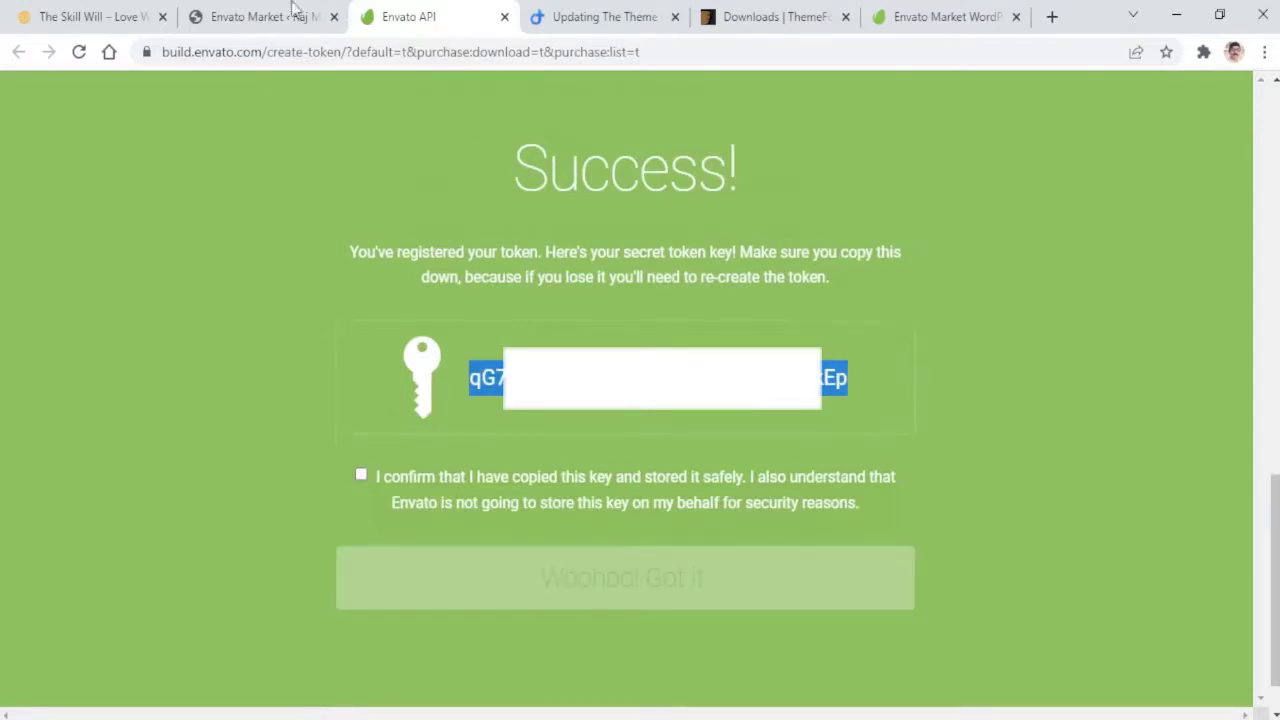
pyautogui.click(232, 18)
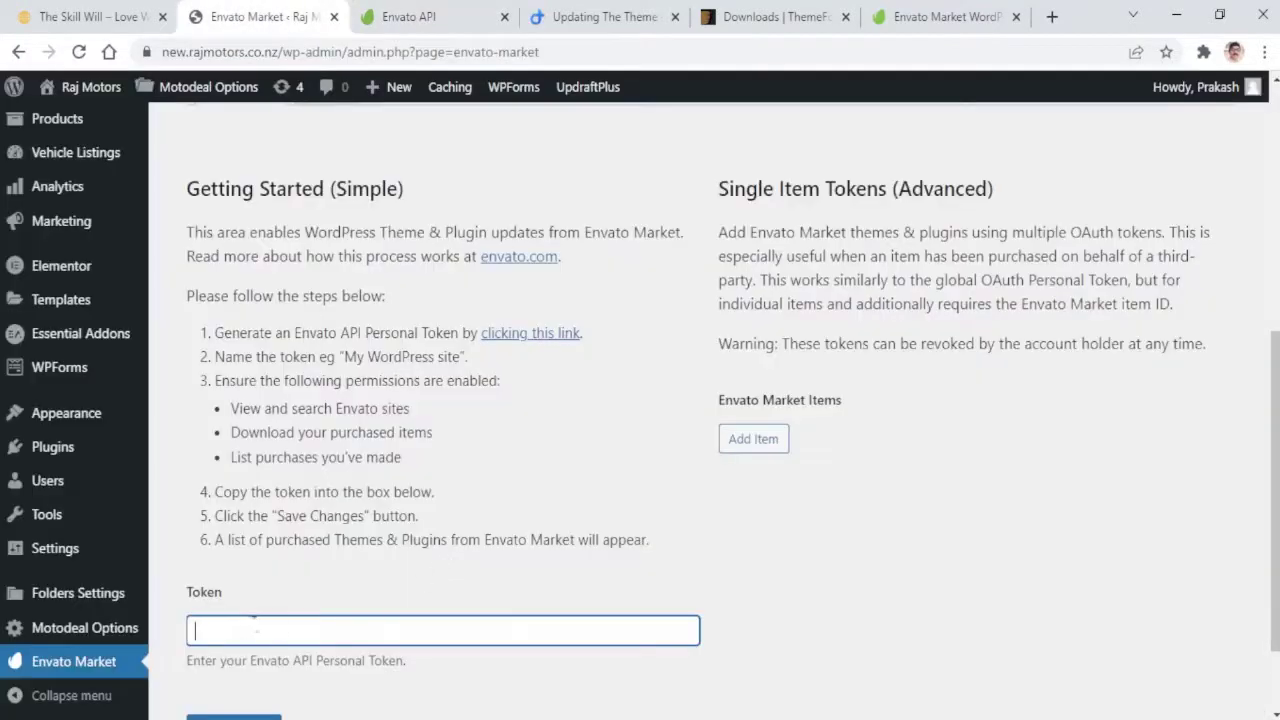
# - Paste the Envato API personal token into the Token field and save so it is verified
pyautogui.hotkey('ctrl', 'v')
pyautogui.scroll(-1, 430, 600)
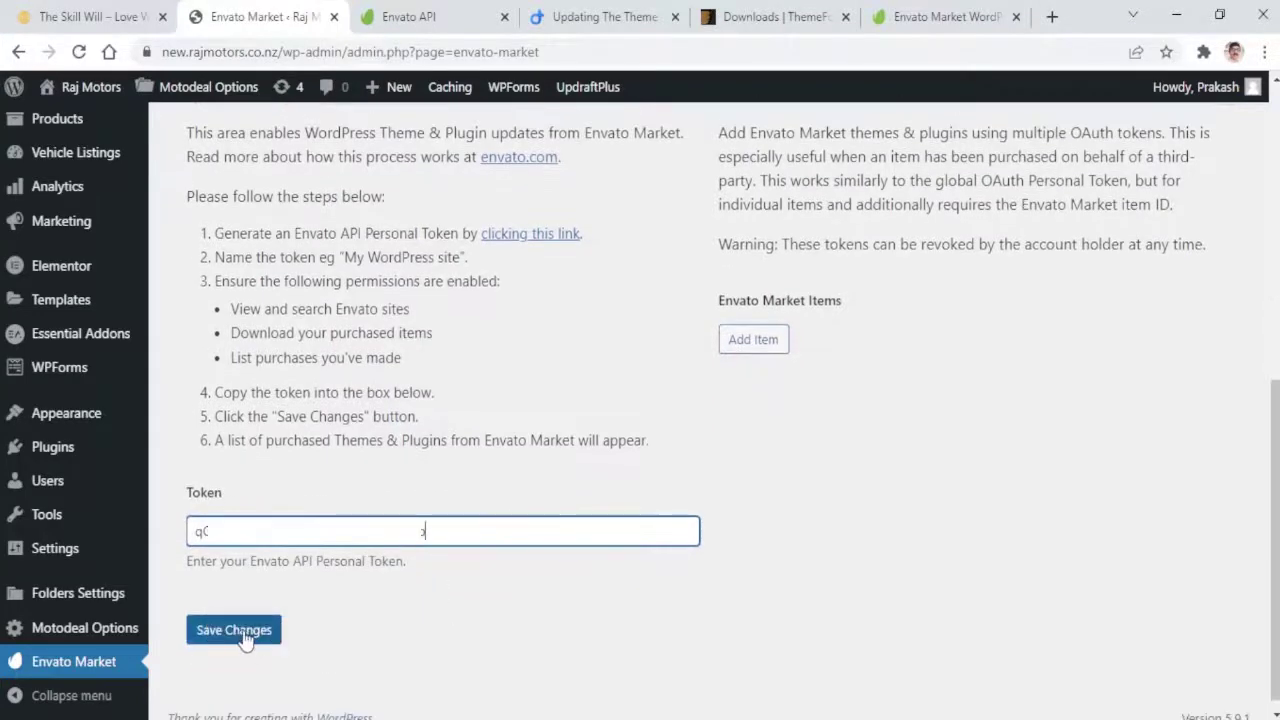
pyautogui.click(240, 632)
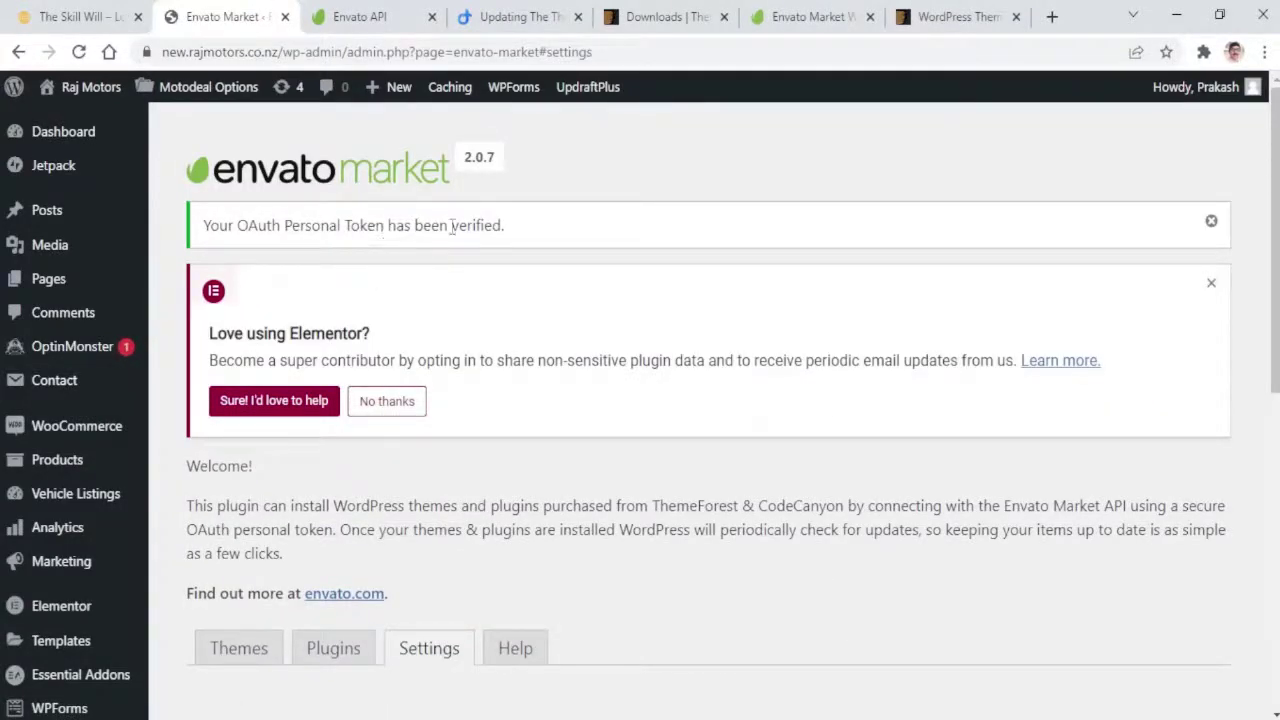
pyautogui.scroll(-3, 590, 275)
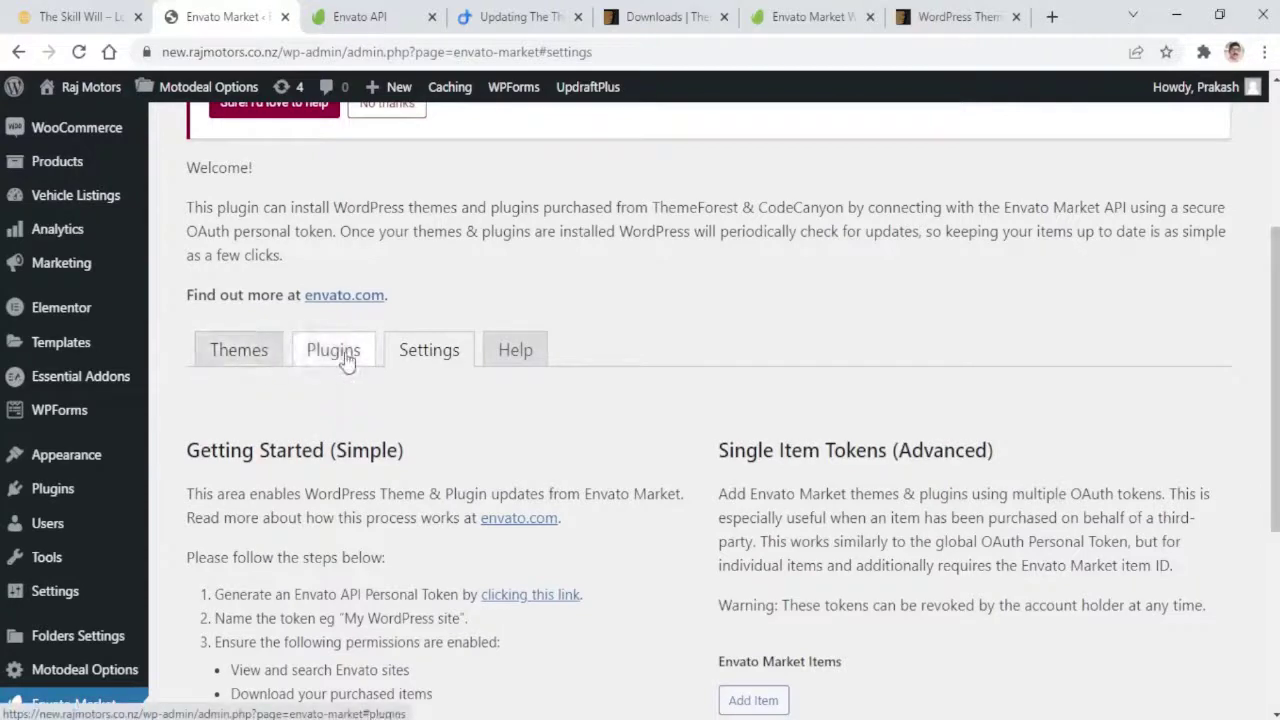
# - Review the purchased Themes list, noting the Motodeal 1.0.5 update available
pyautogui.click(233, 360)
pyautogui.scroll(-1, 784, 305)
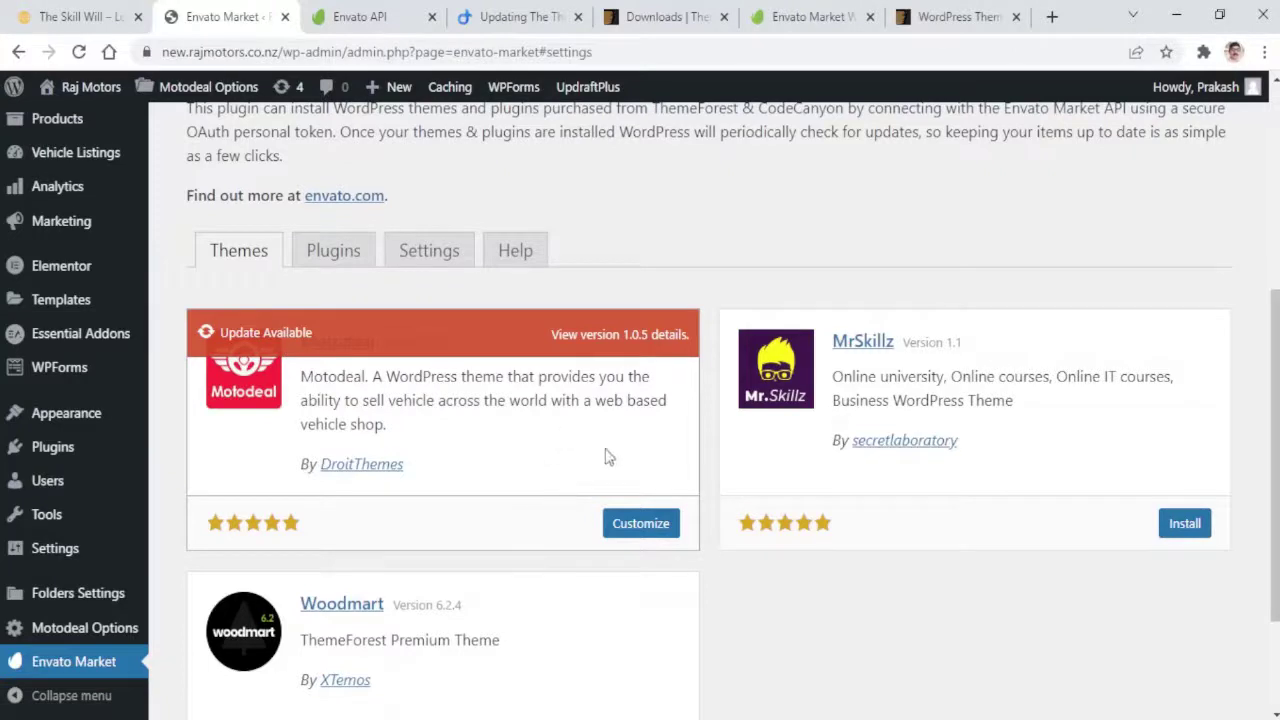
pyautogui.scroll(-1, 530, 458)
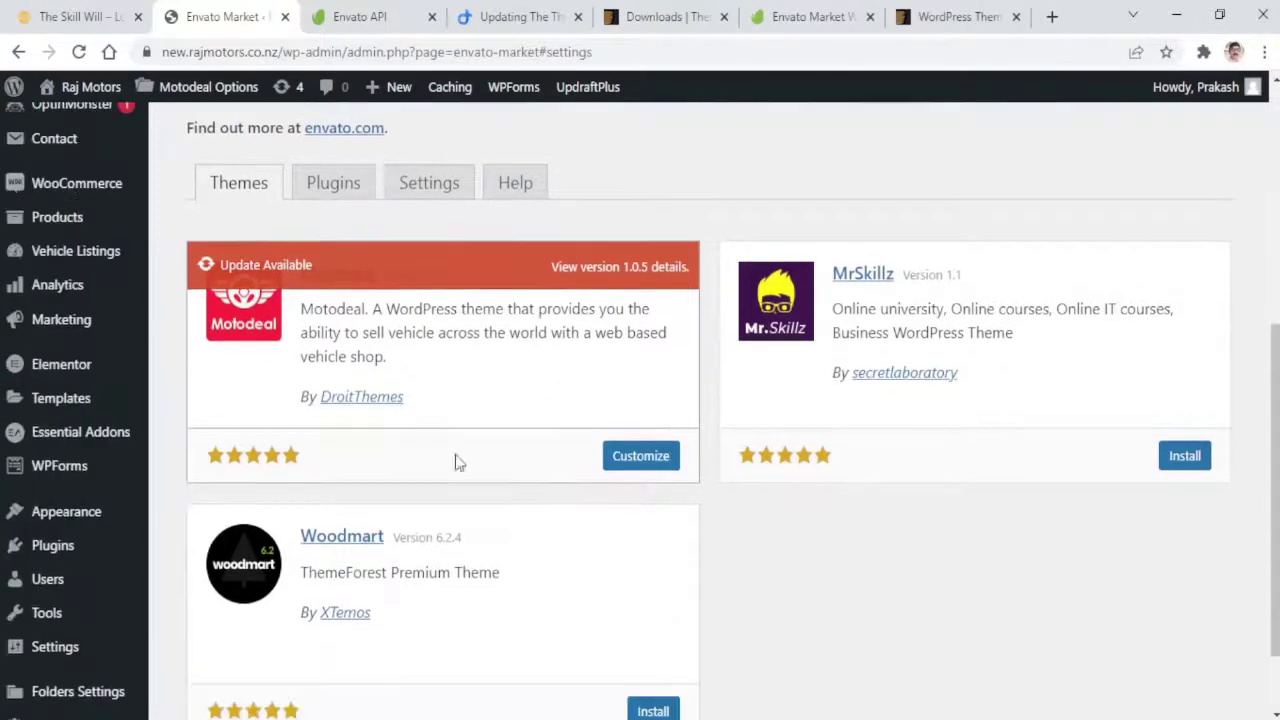
# - Check the purchased Plugins list, then switch to The Skill Will homepage tab
pyautogui.click(336, 192)
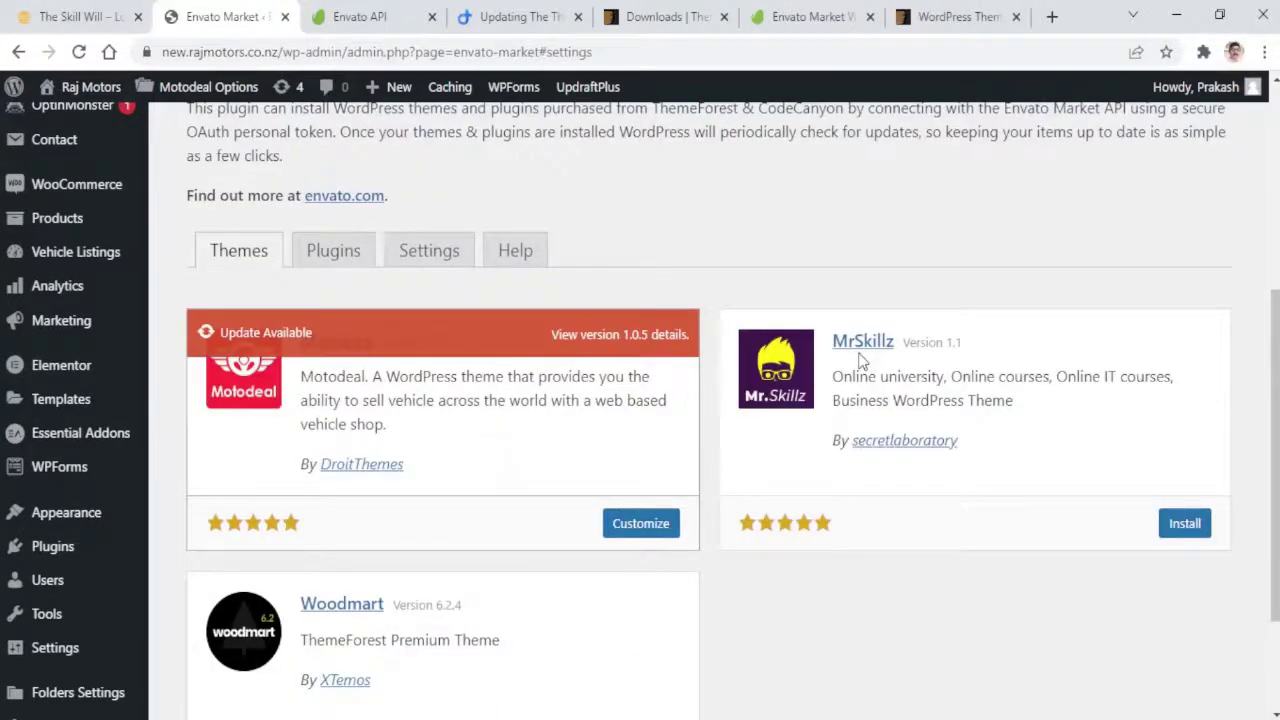
pyautogui.scroll(2, 860, 370)
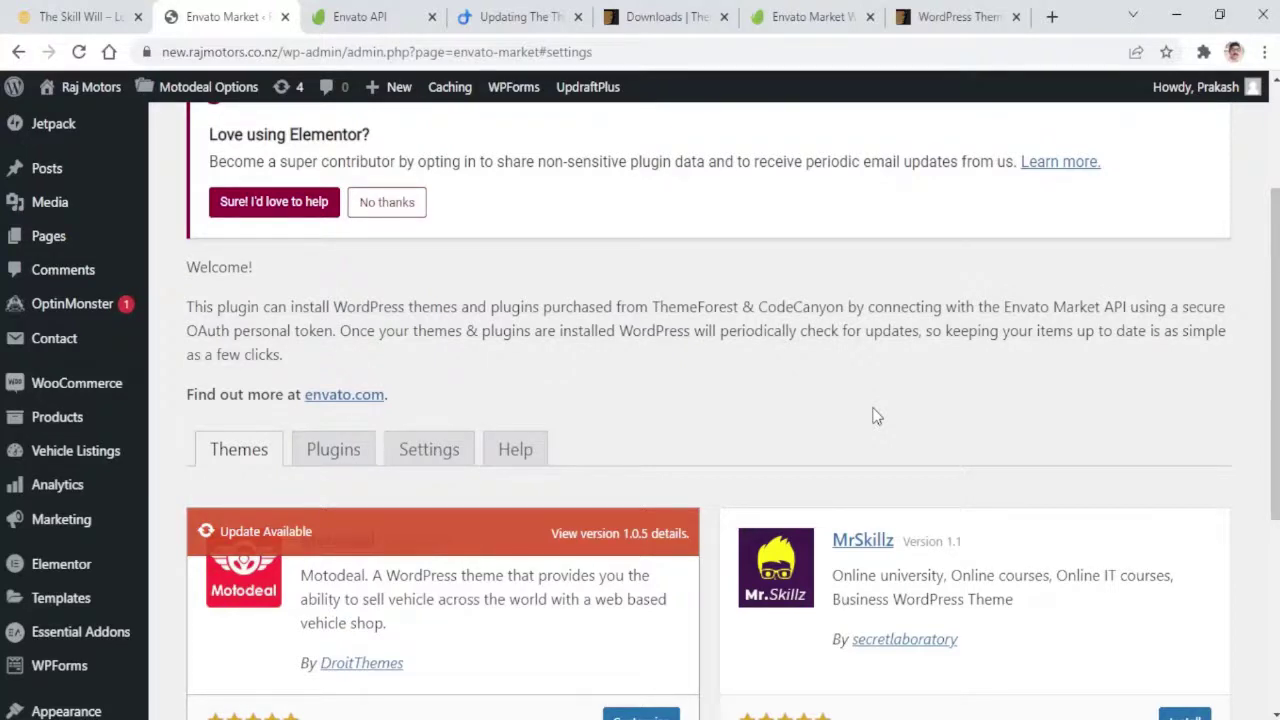
pyautogui.click(80, 17)
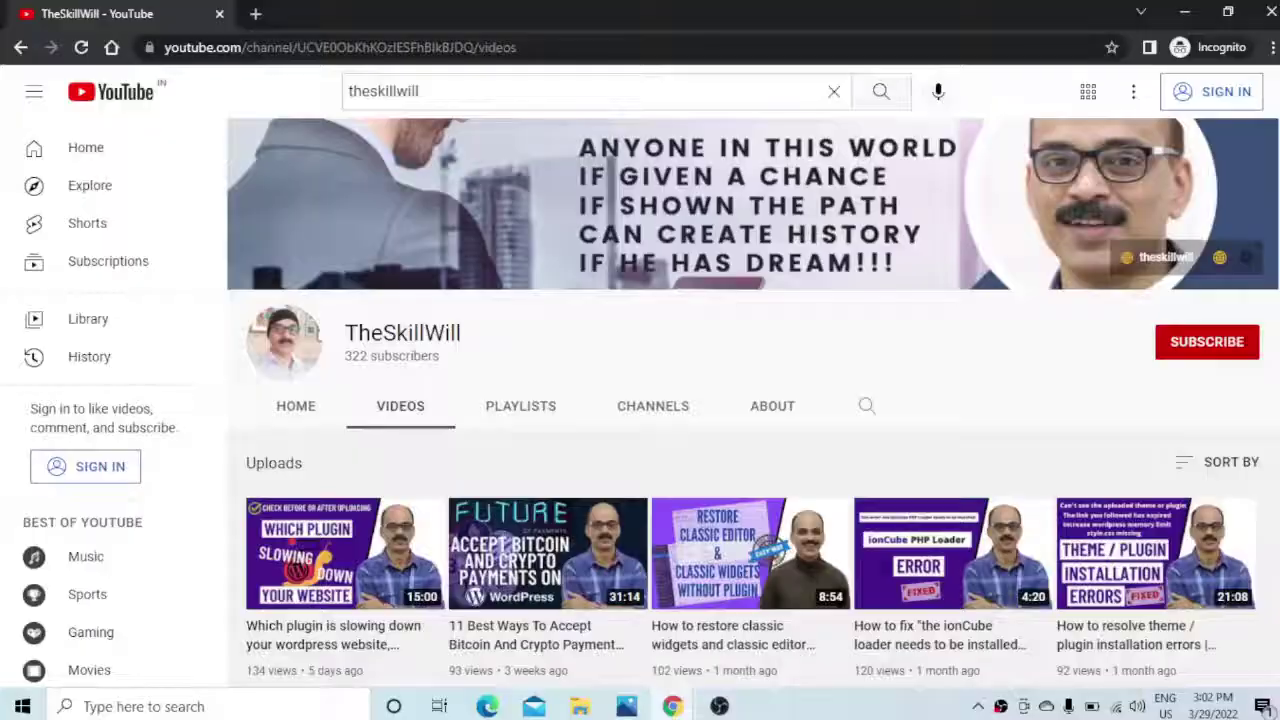
# - Scroll the TheSkillWill Videos tab down to the oldest uploads, like the GeneratePress installation video
pyautogui.scroll(-1, 750, 450)
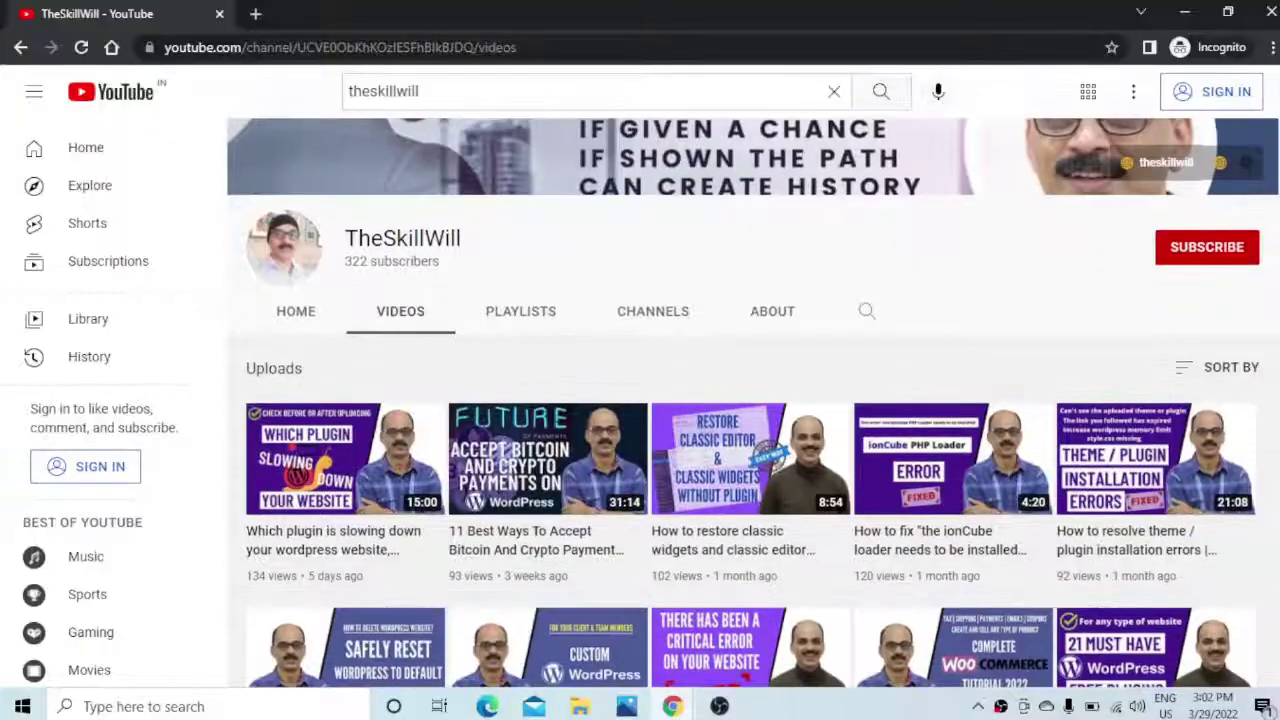
pyautogui.scroll(-1, 750, 450)
pyautogui.scroll(-1, 750, 450)
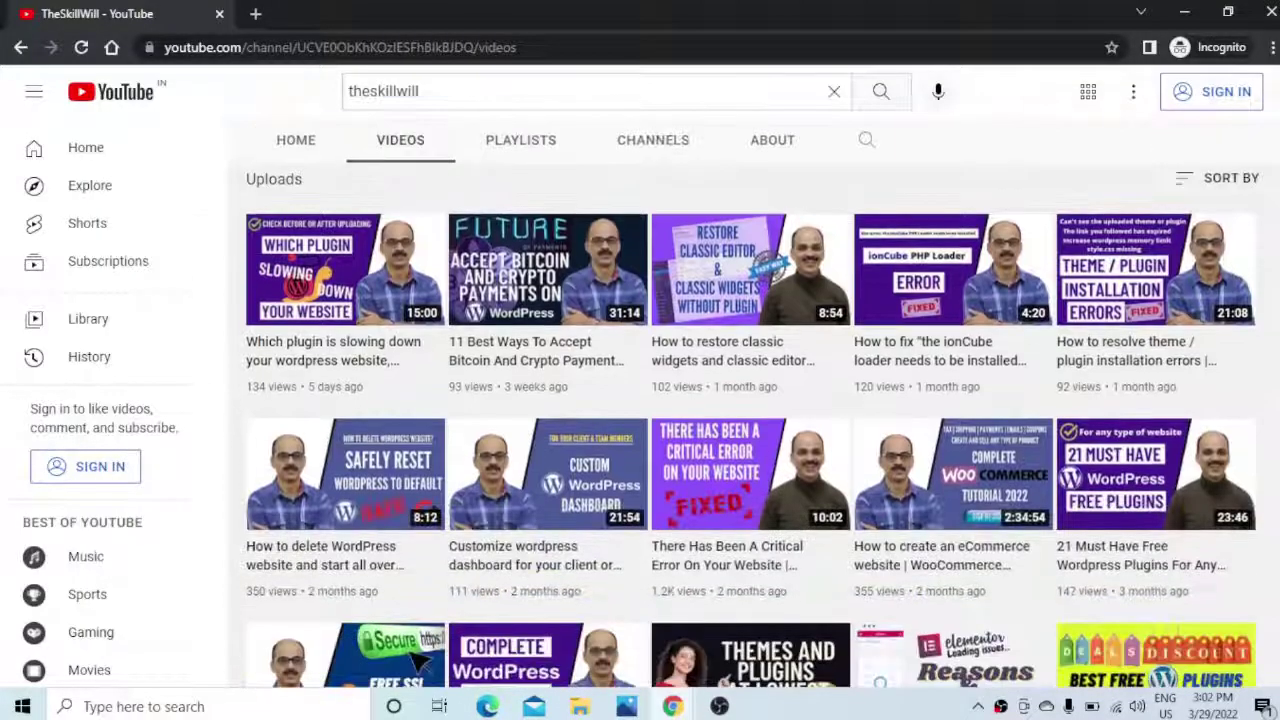
pyautogui.scroll(-1, 750, 450)
pyautogui.scroll(-2, 750, 450)
pyautogui.scroll(-1, 750, 450)
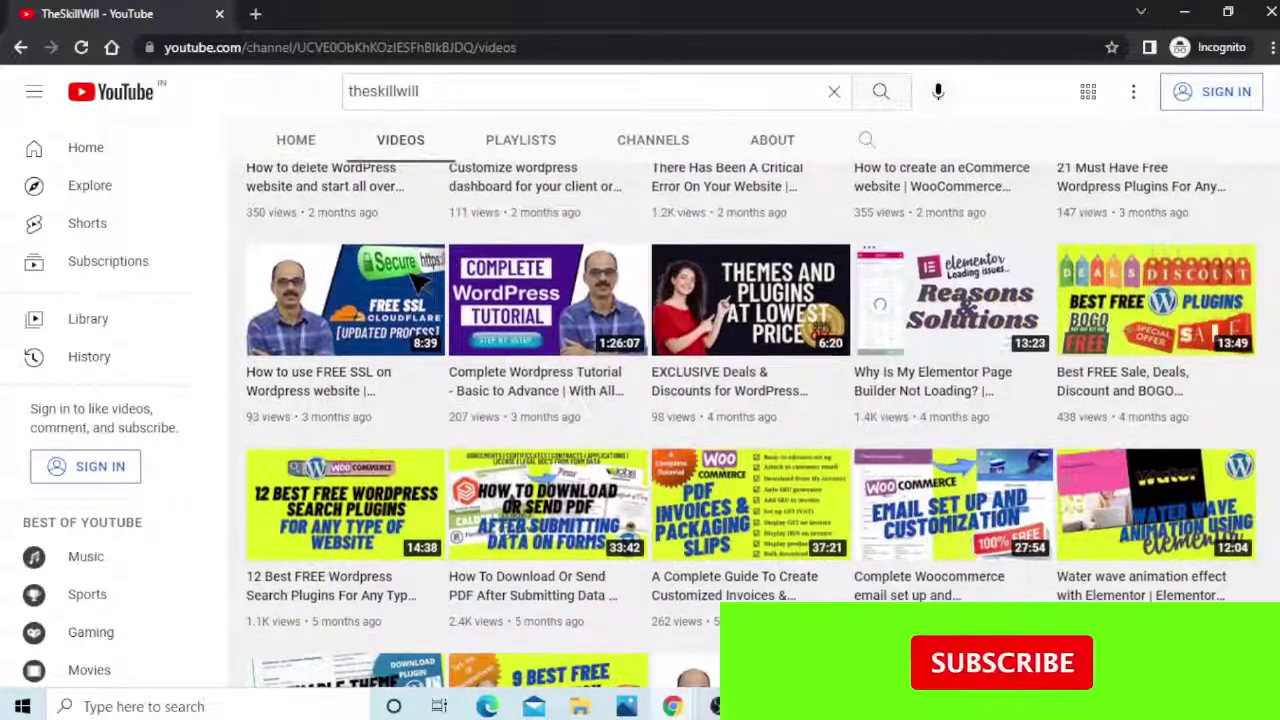
pyautogui.scroll(-1, 750, 450)
pyautogui.scroll(-2, 750, 450)
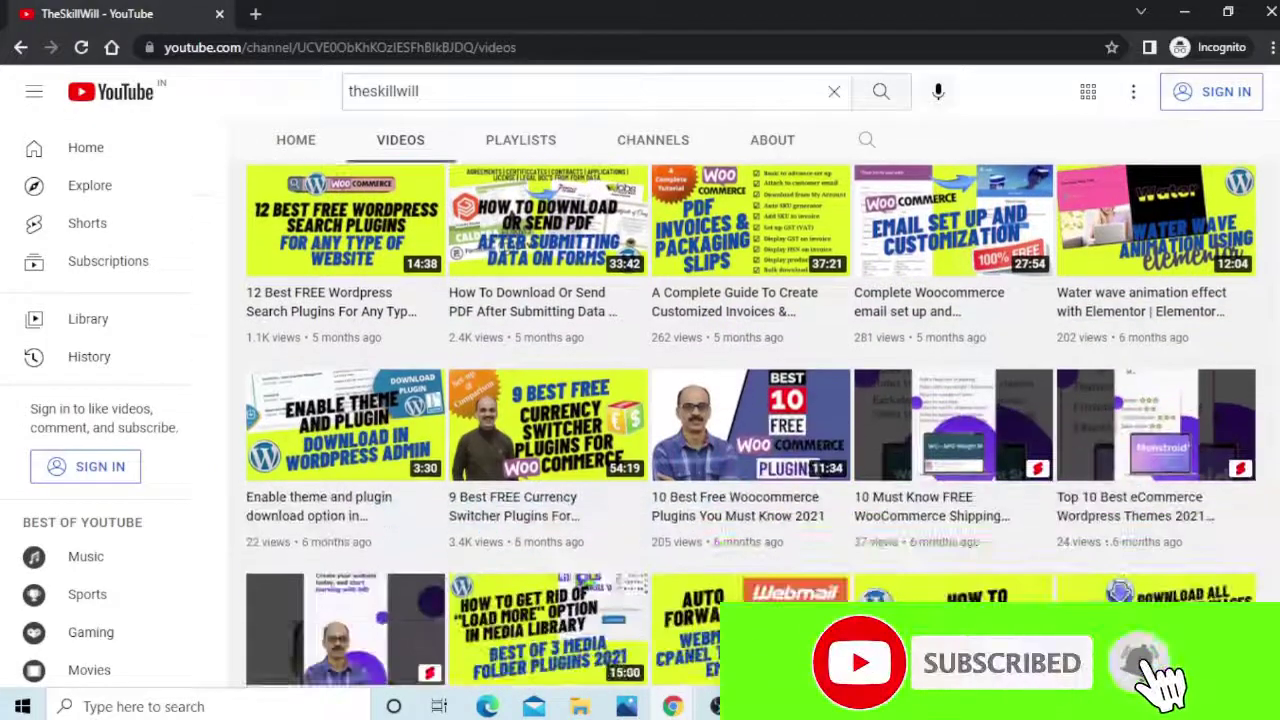
pyautogui.scroll(-1, 750, 450)
pyautogui.scroll(-2, 750, 450)
pyautogui.scroll(-1, 750, 450)
pyautogui.scroll(-1, 750, 450)
pyautogui.scroll(-2, 750, 450)
pyautogui.scroll(-1, 750, 450)
pyautogui.scroll(-1, 750, 450)
pyautogui.scroll(-1, 750, 450)
pyautogui.scroll(-1, 750, 450)
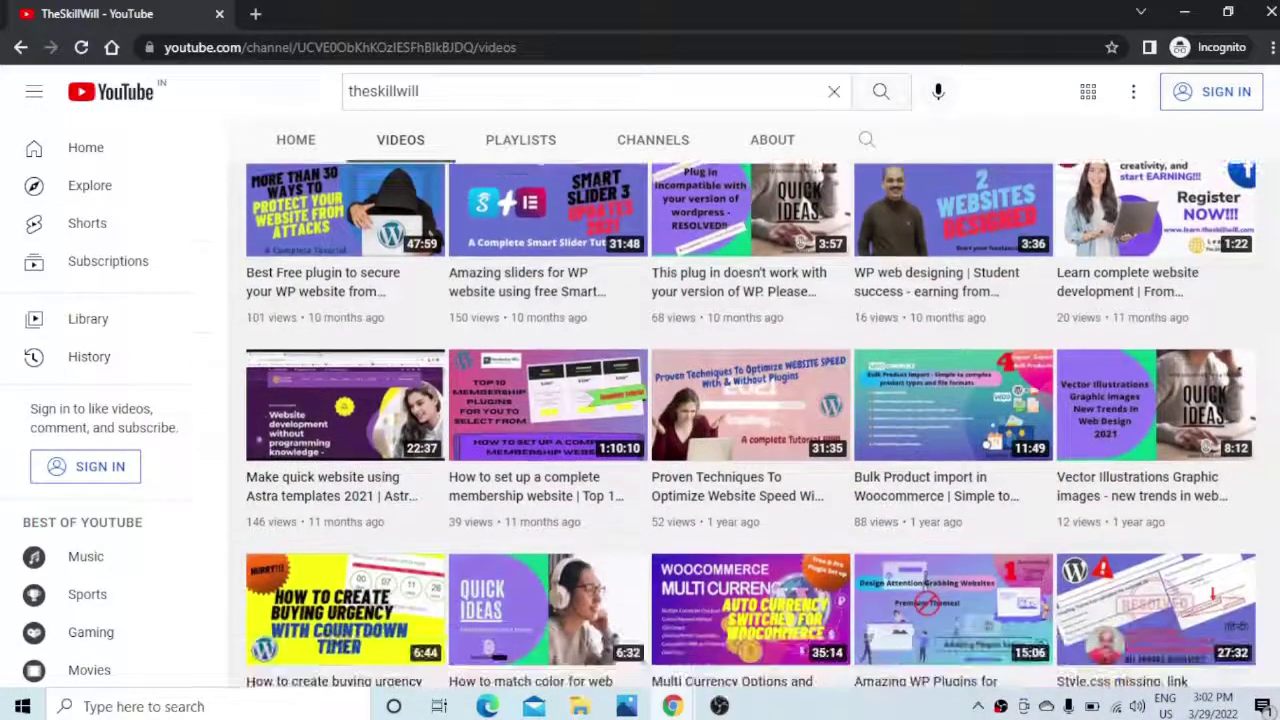
pyautogui.scroll(-2, 750, 450)
pyautogui.scroll(-1, 750, 450)
pyautogui.scroll(-1, 750, 450)
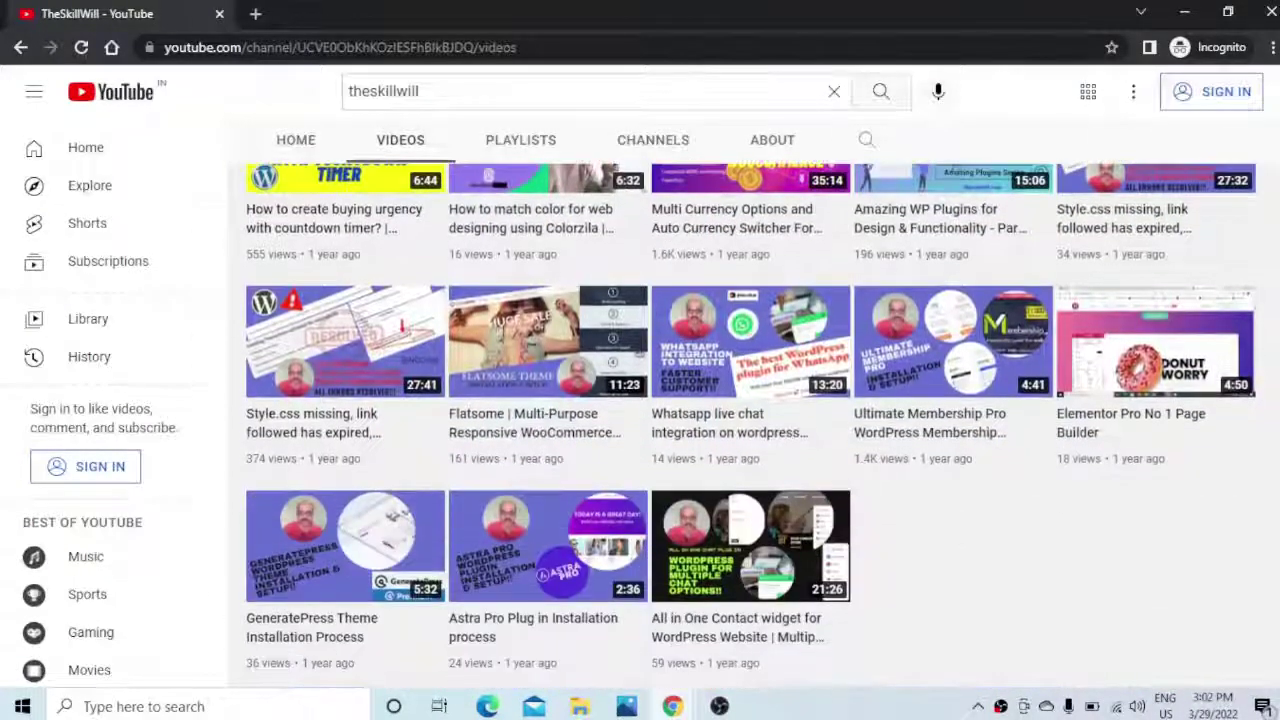